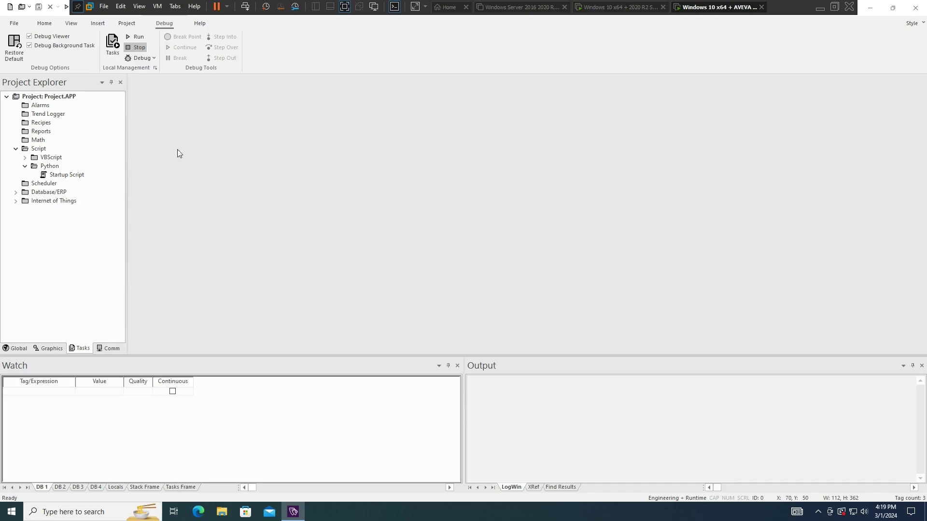
Step: Add a Startup Script under Python and open SCRIPT0001 for editing
left_click(43, 168)
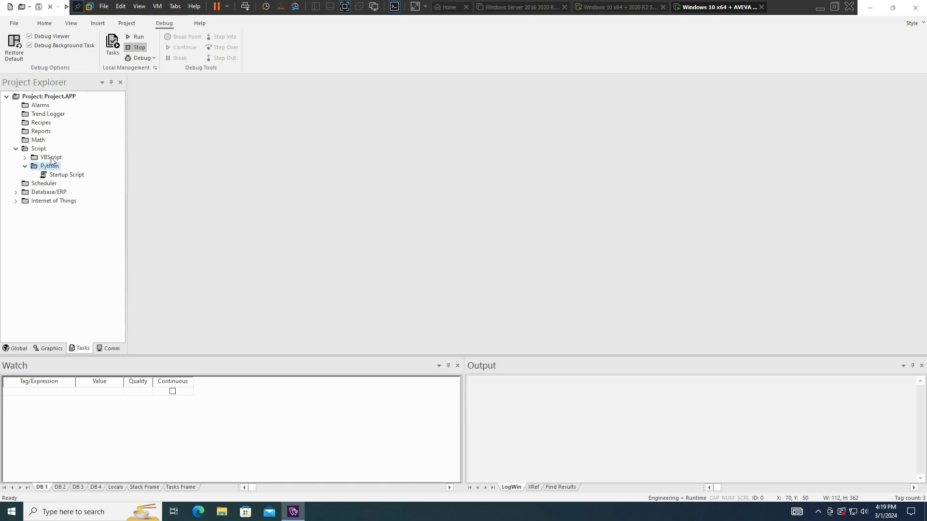
left_click(25, 157)
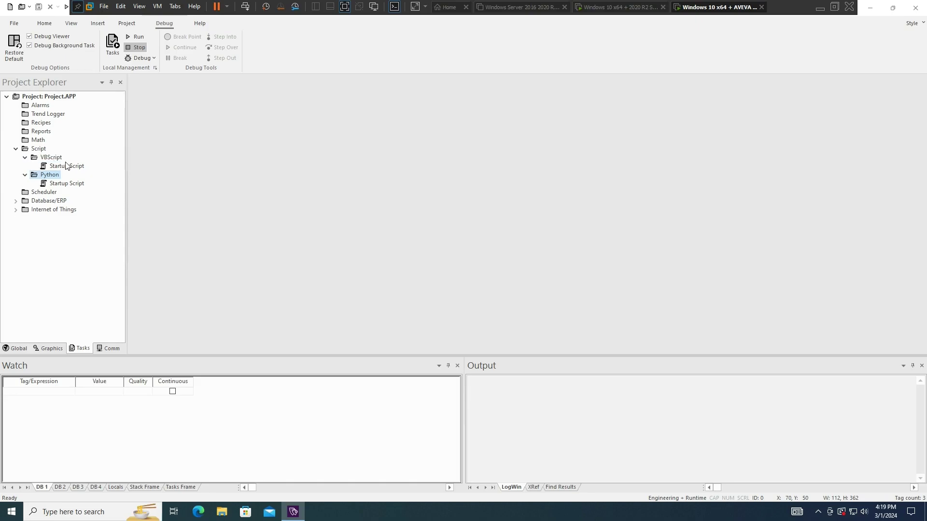
mouse_move(66, 166)
left_mouse_down()
mouse_move(53, 178)
mouse_move(82, 179)
left_mouse_up()
double_click(81, 178)
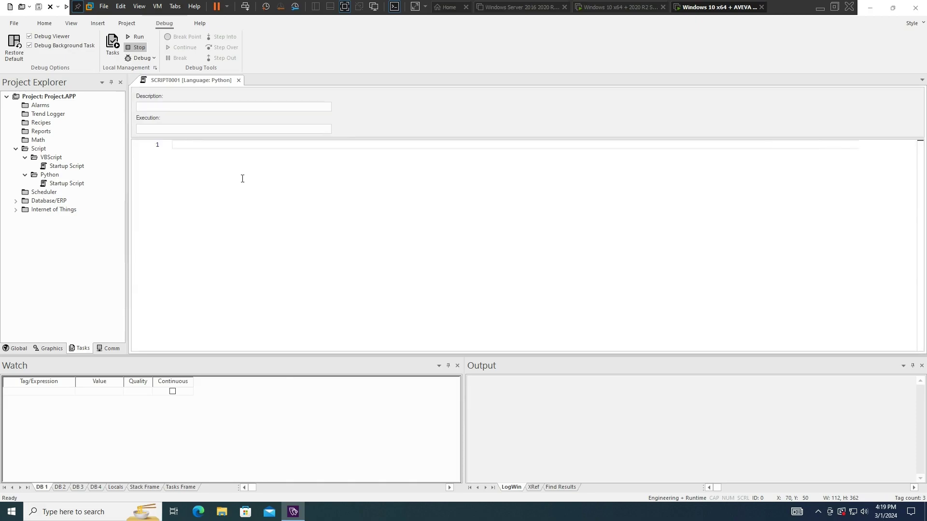
Step: Type three test lines in SCRIPT0001, then select all and delete them
left_click(229, 166)
type("ewfew")
type(" edef")
key("Return")
type("eferf")
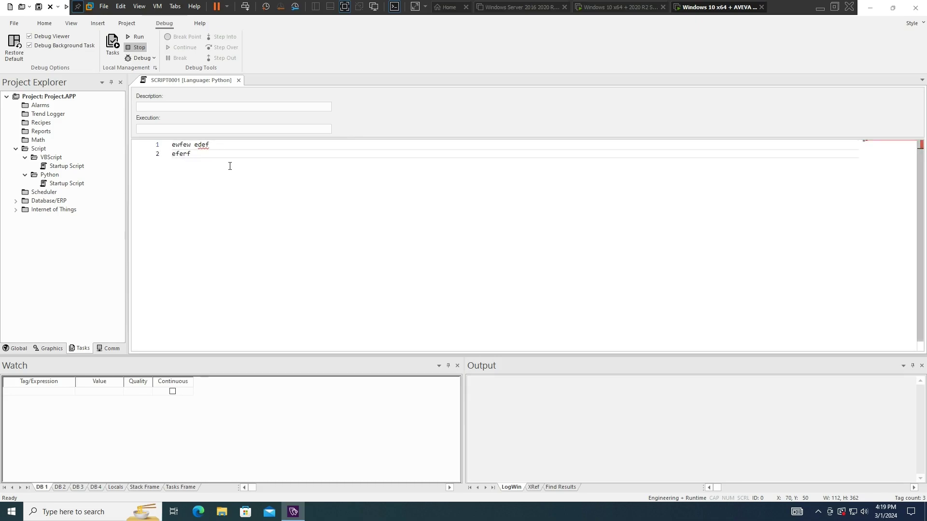
key("Return")
type("fr")
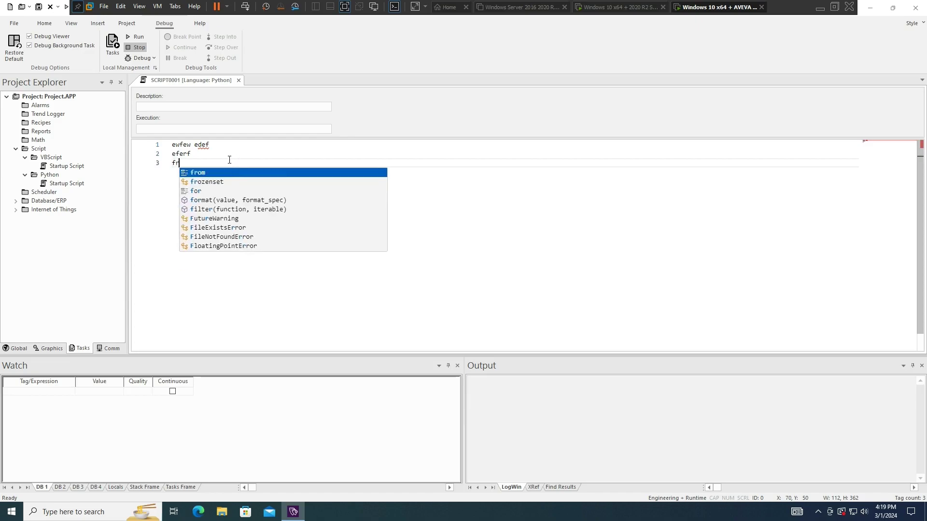
key("ctrl+a")
key("BackSpace")
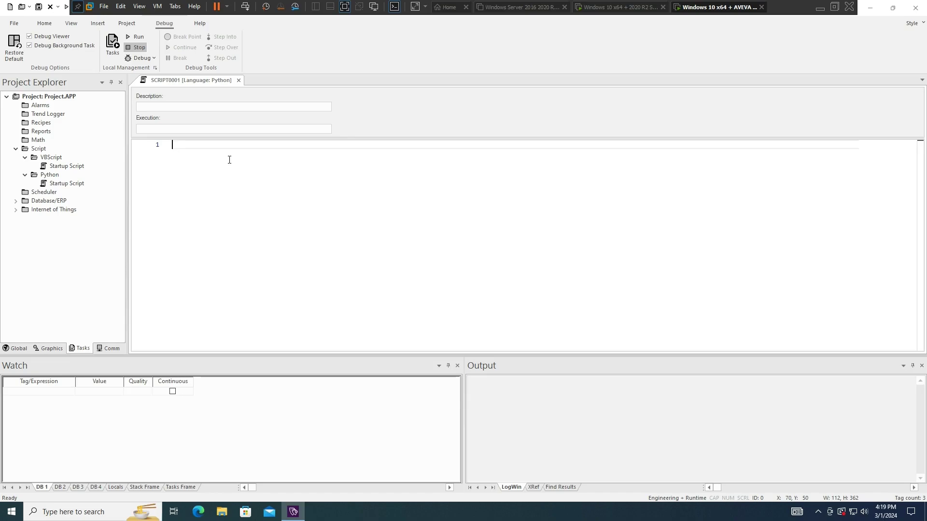
Step: Ask ChatGPT for Python code averaging two numbers, then request a version with no function
left_click(819, 12)
mouse_move(474, 510)
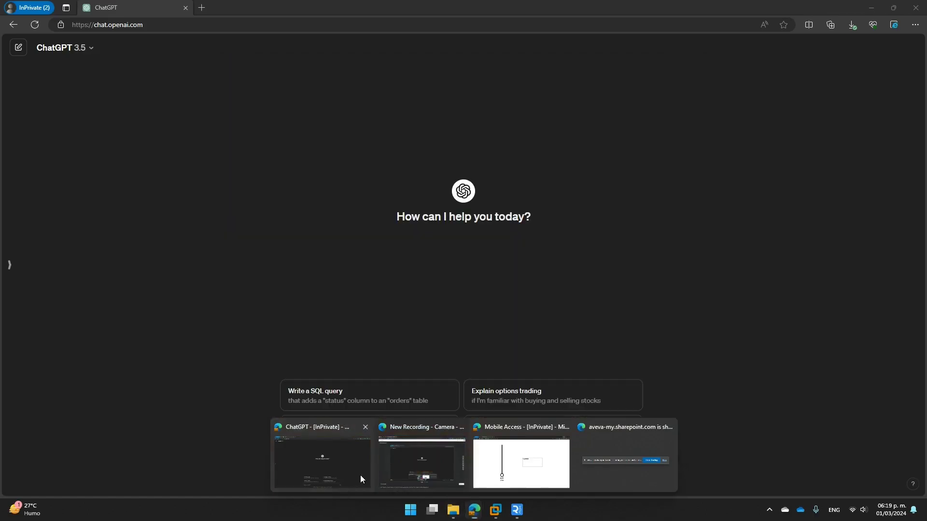
left_click(359, 475)
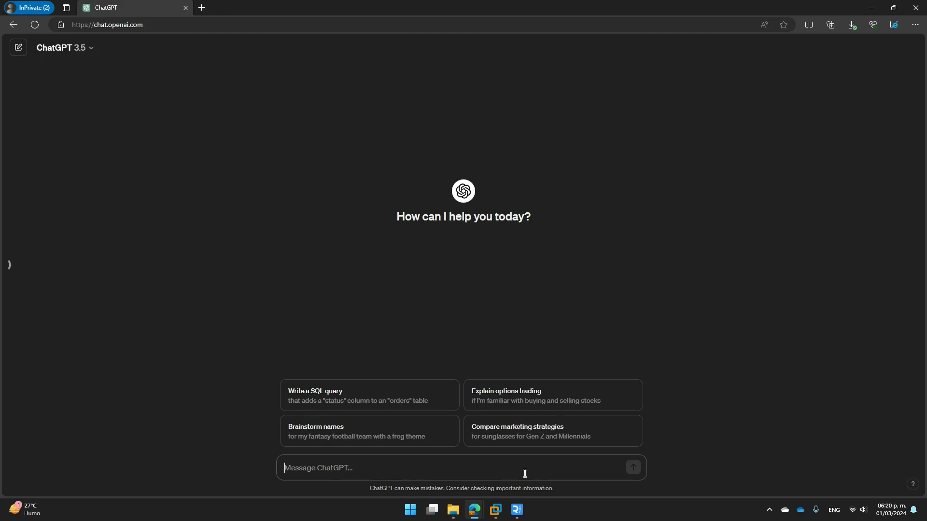
type("build a Python code to get the average of two numbers")
key("Return")
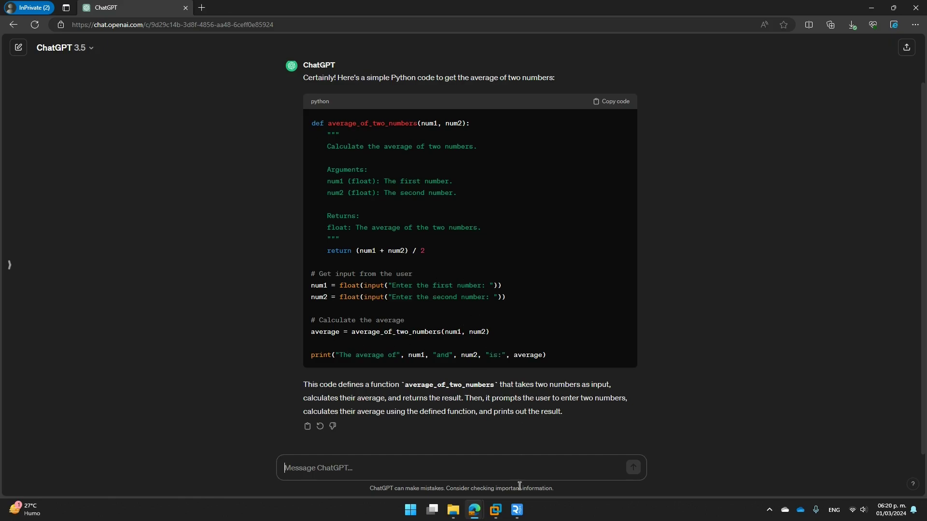
type("don't use a function")
key("Return")
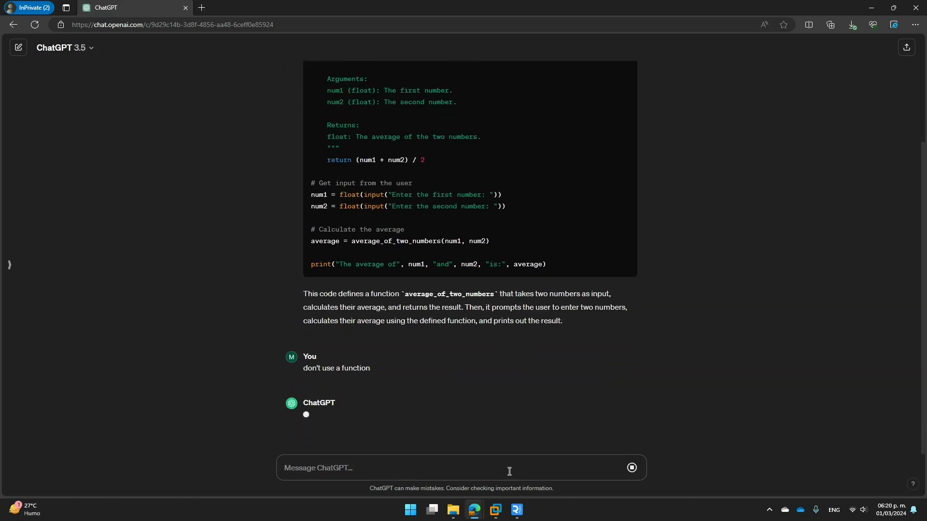
mouse_move(496, 511)
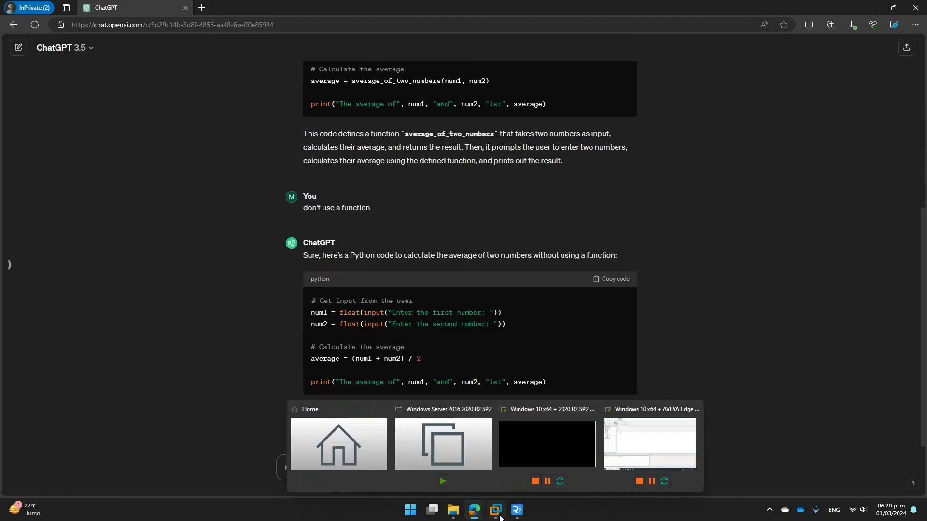
left_click(660, 441)
Step: Expand Global > Procedures > Python and close the Main Procedures script
left_click(21, 348)
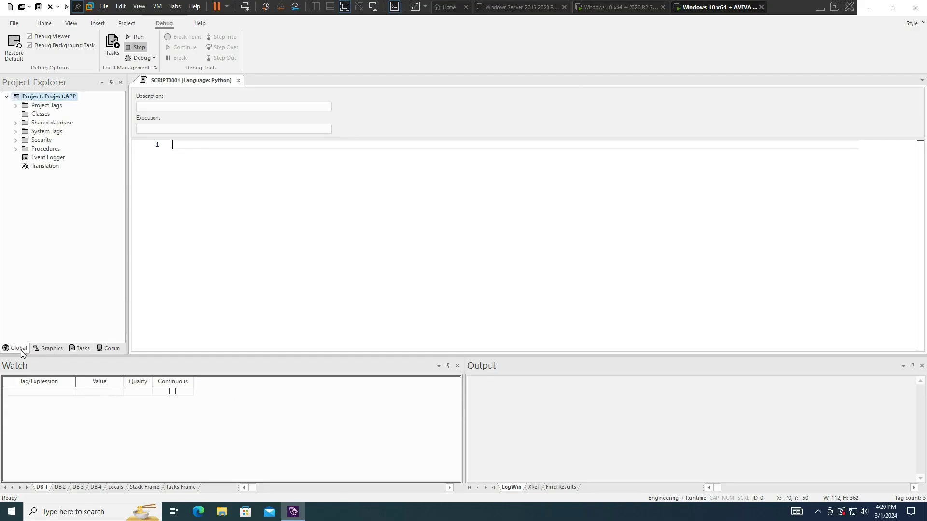
double_click(45, 149)
double_click(50, 166)
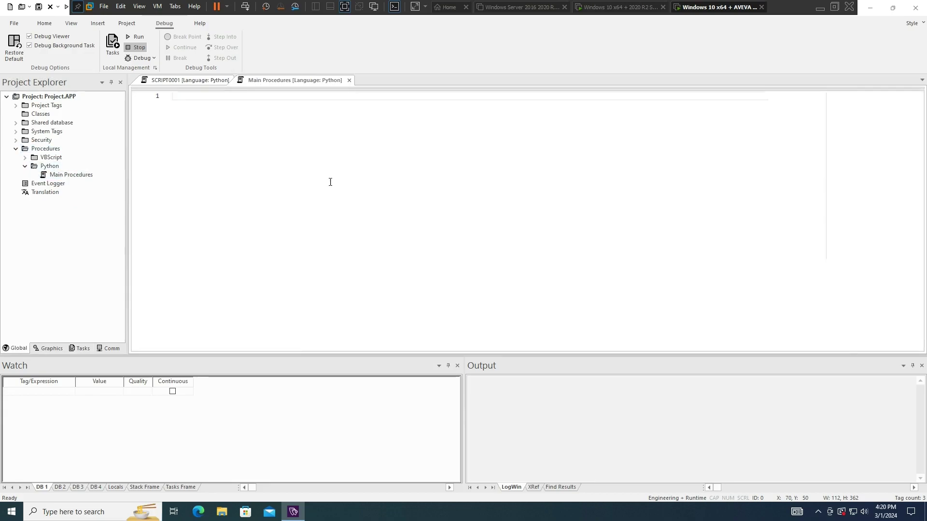
left_click(349, 80)
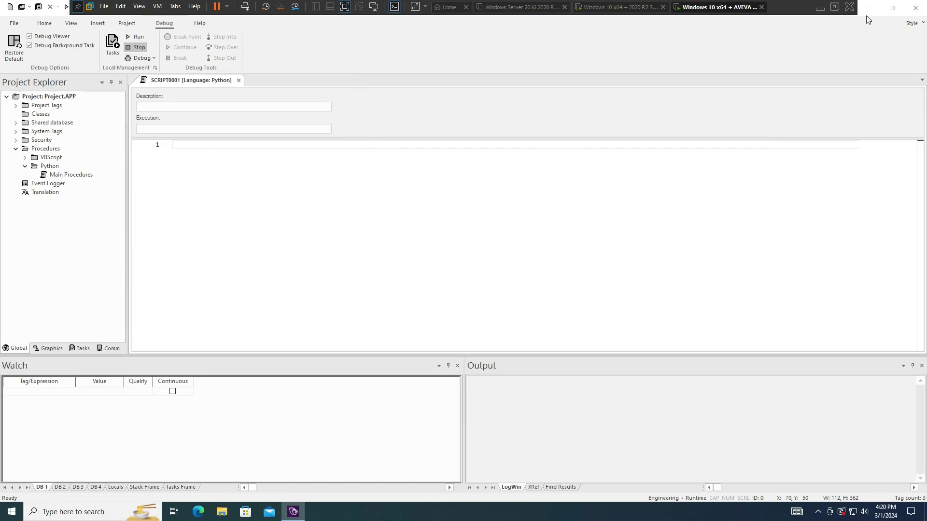
Step: Copy the function-free averaging code from ChatGPT's reply
left_click(819, 8)
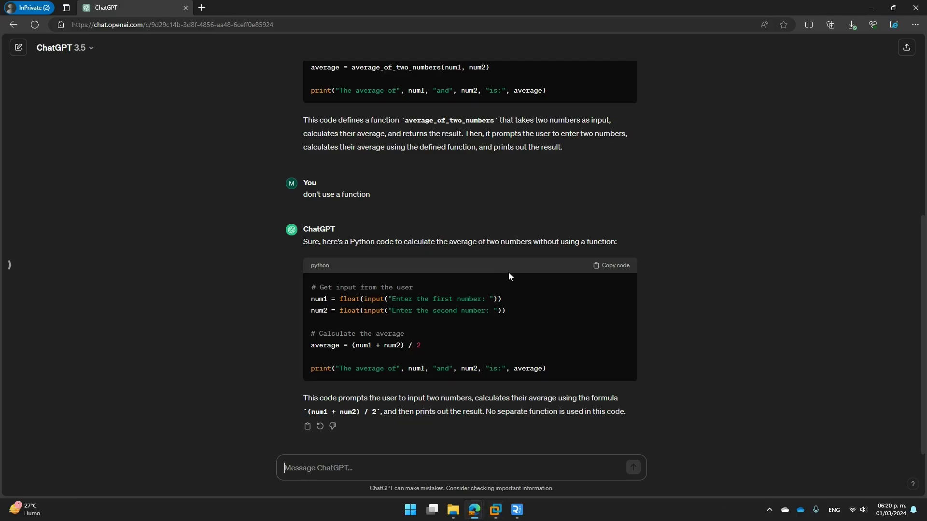
triple_click(549, 368)
left_click(499, 329)
left_click(610, 269)
Step: Paste the averaging code into SCRIPT0001 and remove the trailing empty line
mouse_move(495, 510)
left_click(629, 439)
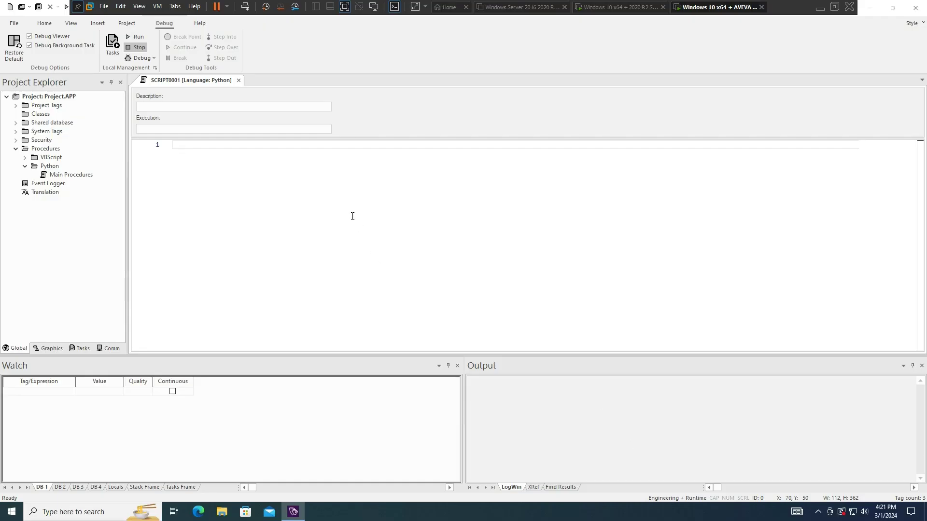
key("ctrl+v")
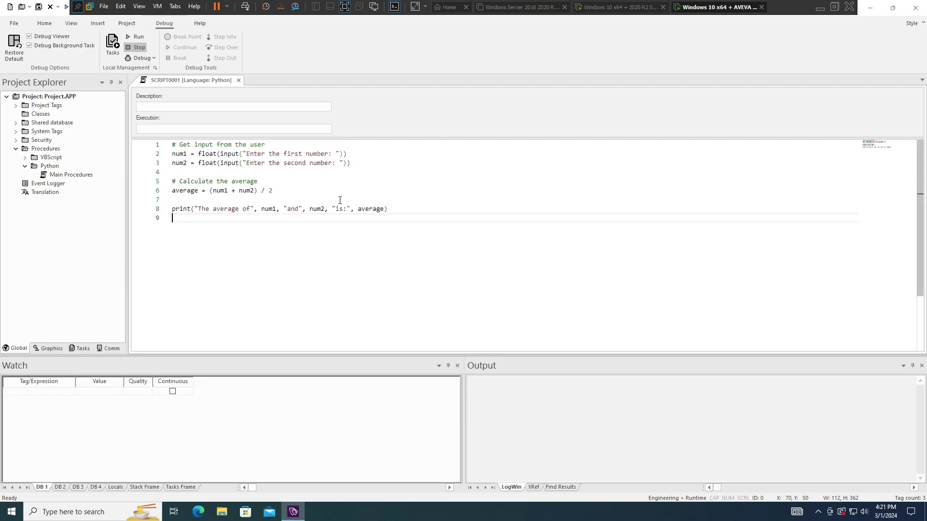
key("BackSpace")
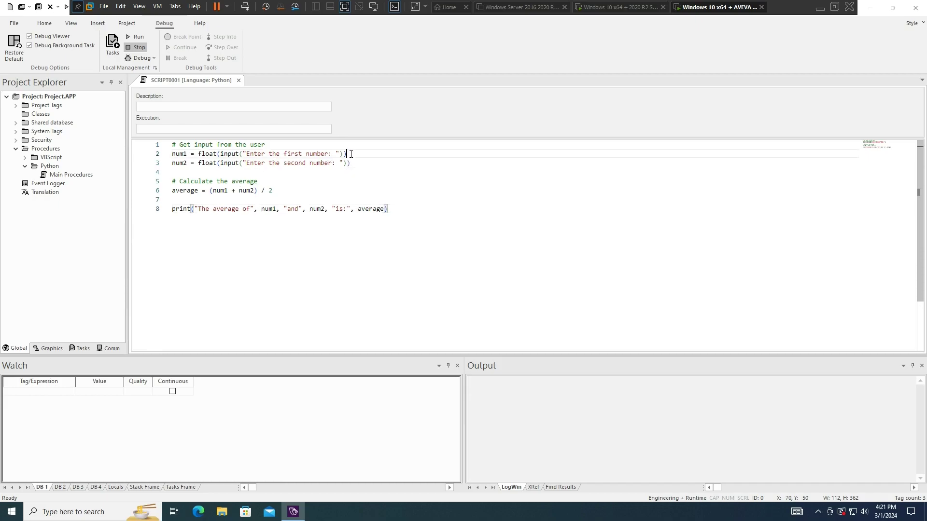
Step: Replace both float(input(...)) calls with EdgeHMI.GetTagValue("T1") and EdgeHMI.GetTagValue("T2")
left_click_drag(347, 154, 197, 154)
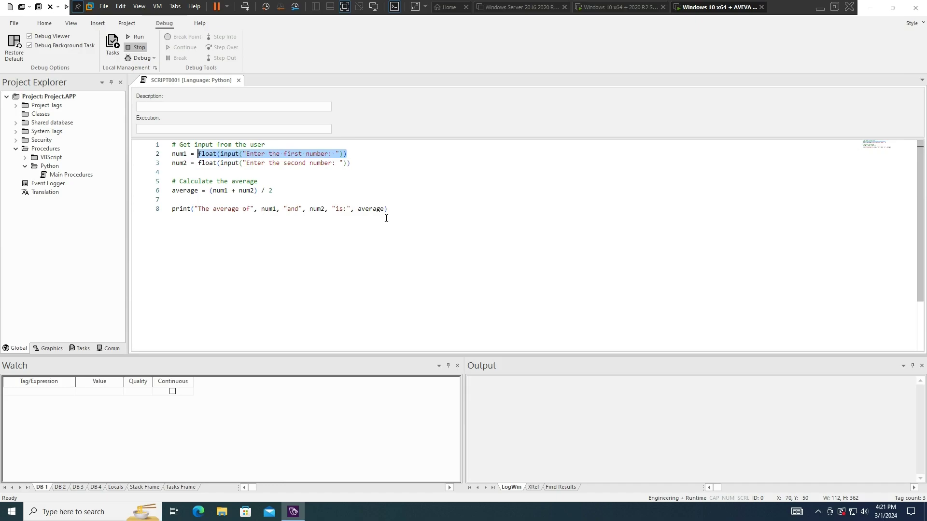
type("Edge")
key("Tab")
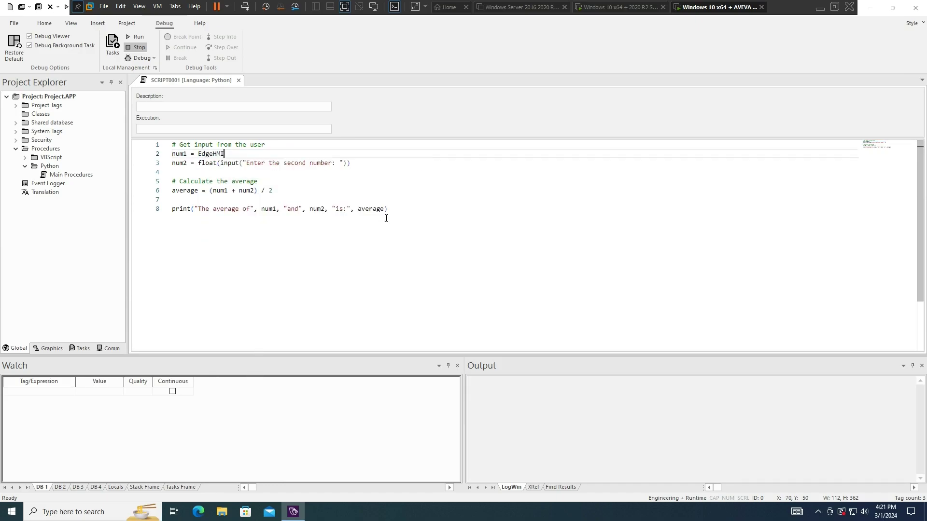
type(".")
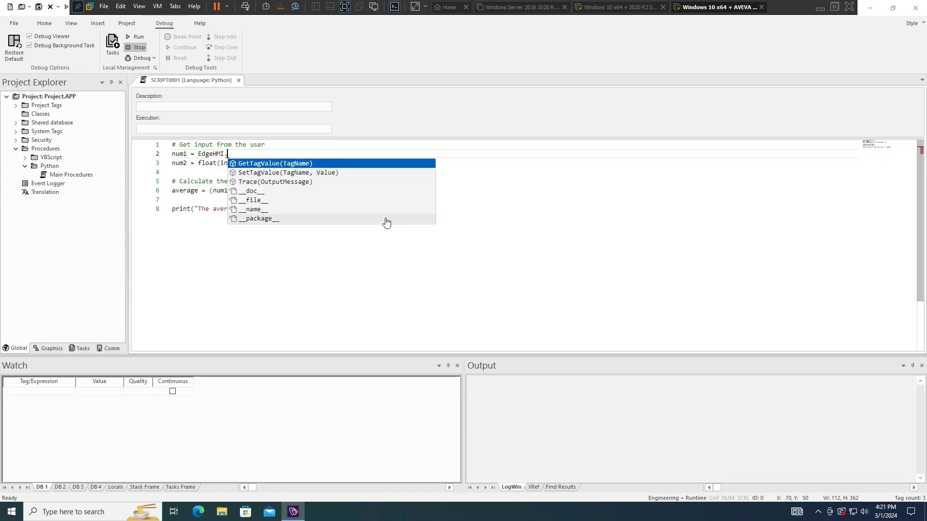
key("Tab")
type("(")
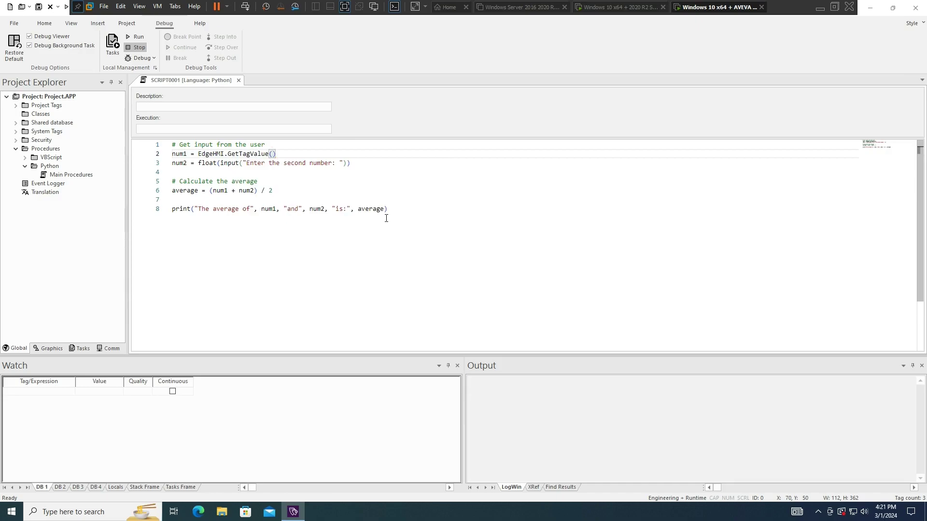
type("\"T1")
left_click_drag(351, 163, 198, 163)
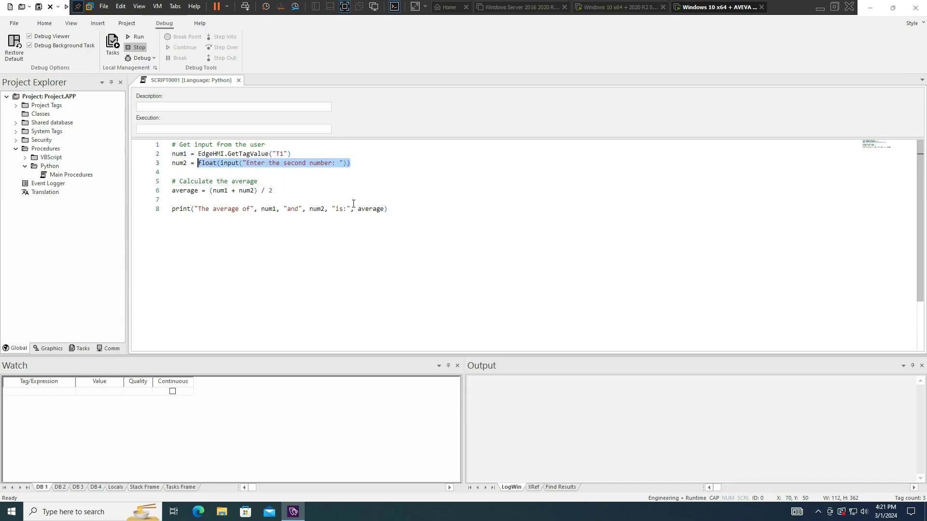
type("e")
key("BackSpace")
type("Edge")
key("Tab")
type(".G")
key("Tab")
type("(\"T2")
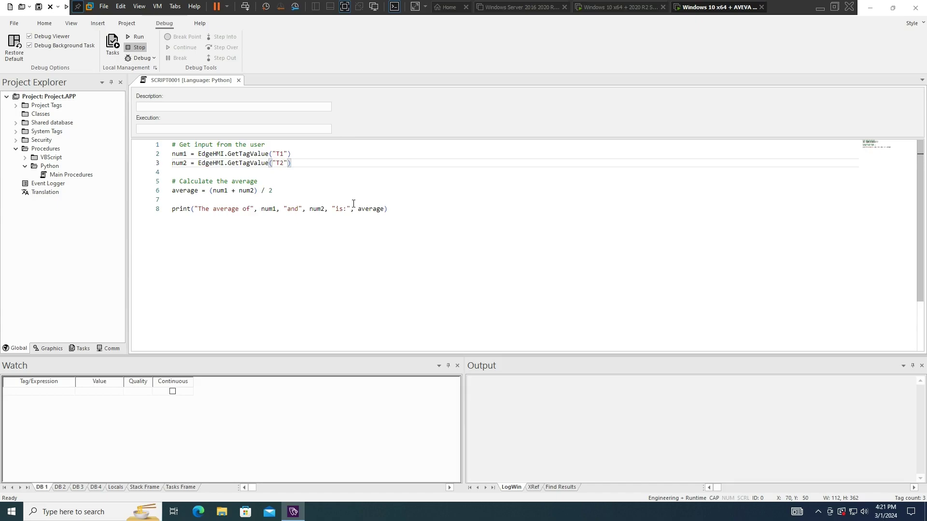
key("ctrl+End")
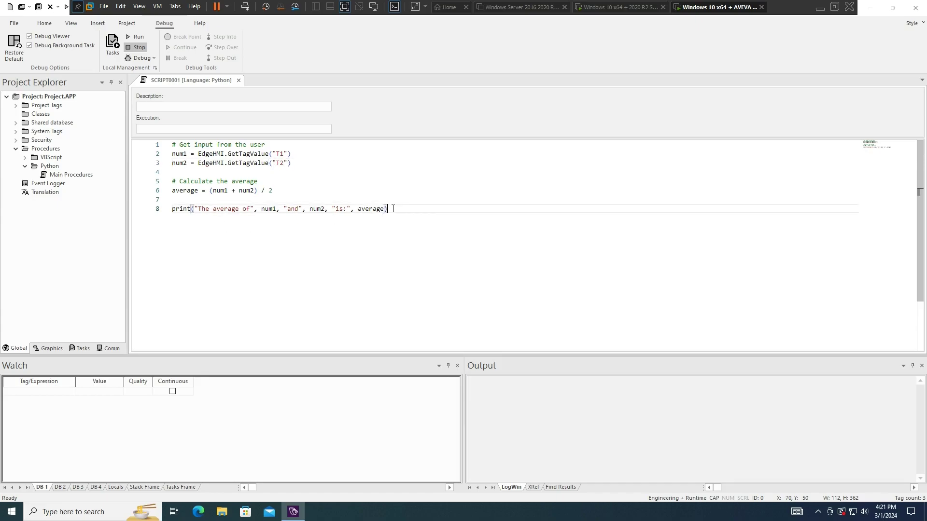
Step: Replace the print line with EdgeHMI.SetTagValue("T3", average)
key("shift+Home")
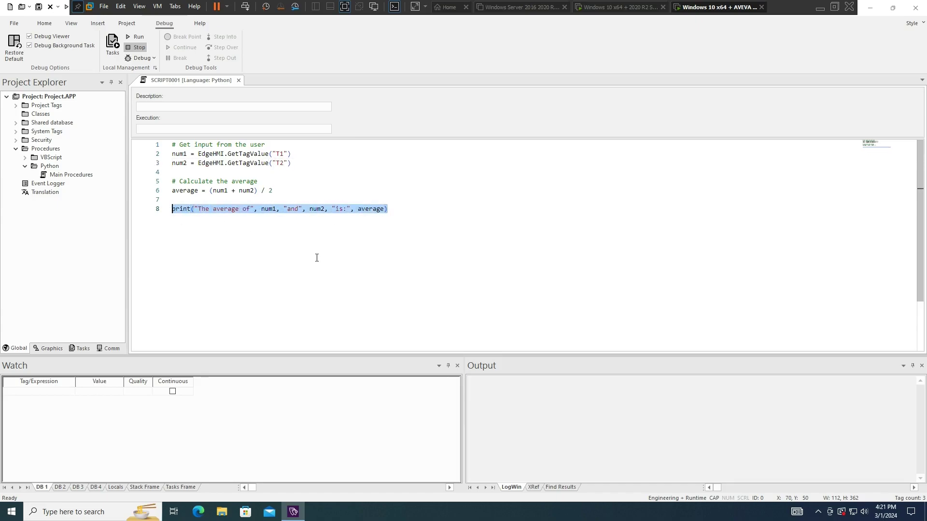
type("eDGE")
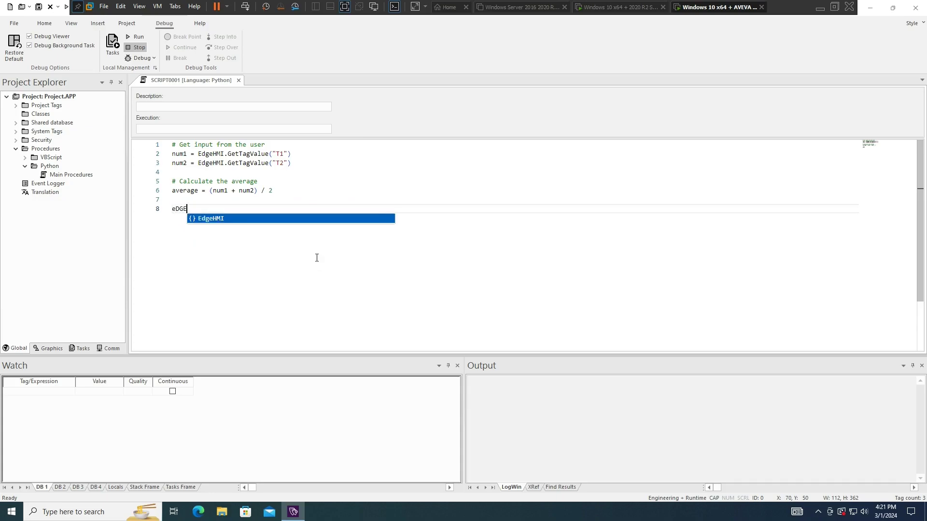
key("Return")
type(".")
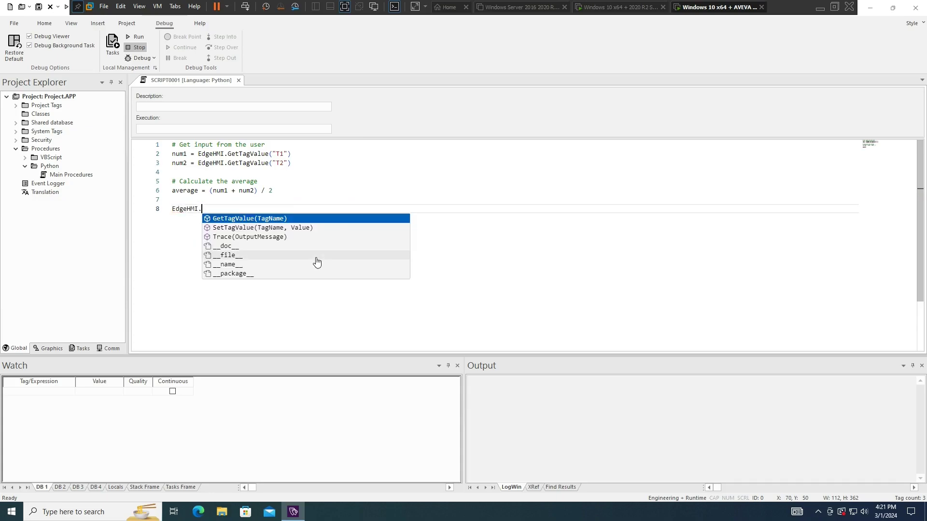
key("Down")
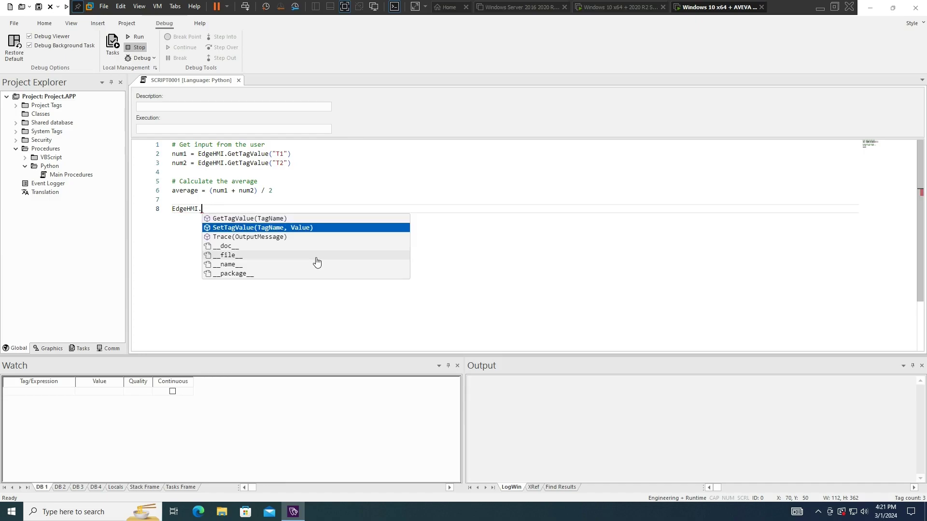
key("Return")
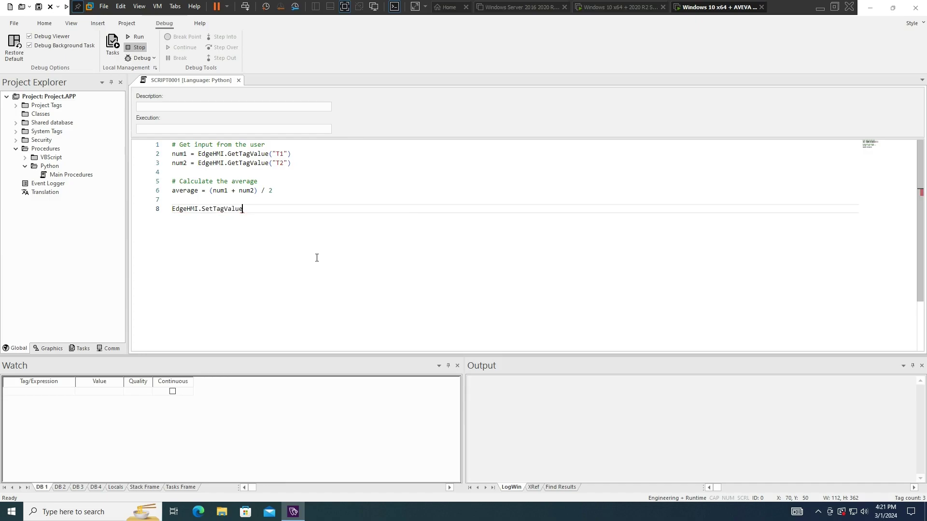
type("(\"")
type("T3\", ")
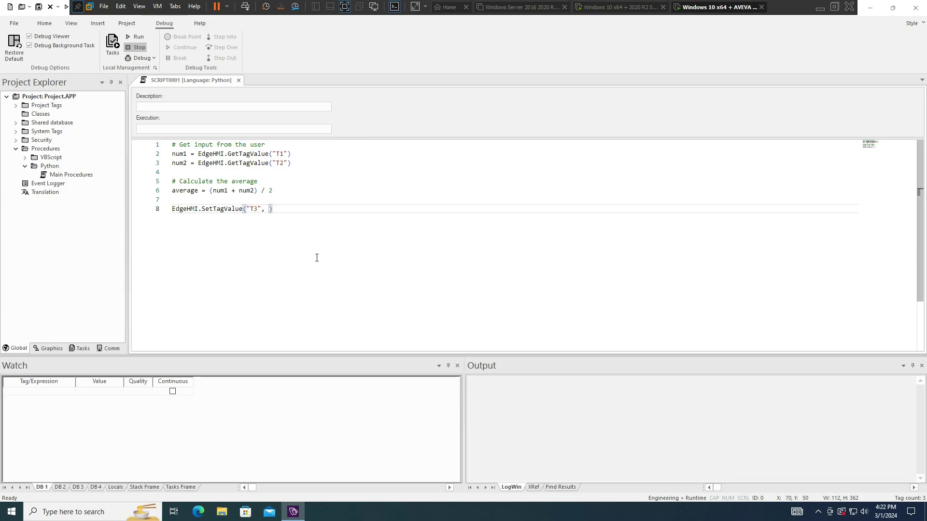
type("average")
Step: Run Check Script on the Python script and dismiss the OK result
right_click(316, 208)
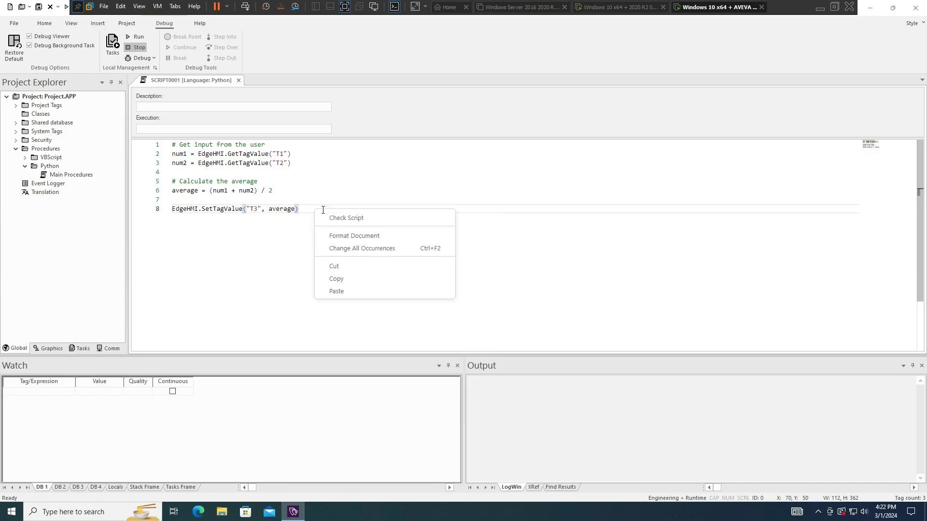
left_click(348, 218)
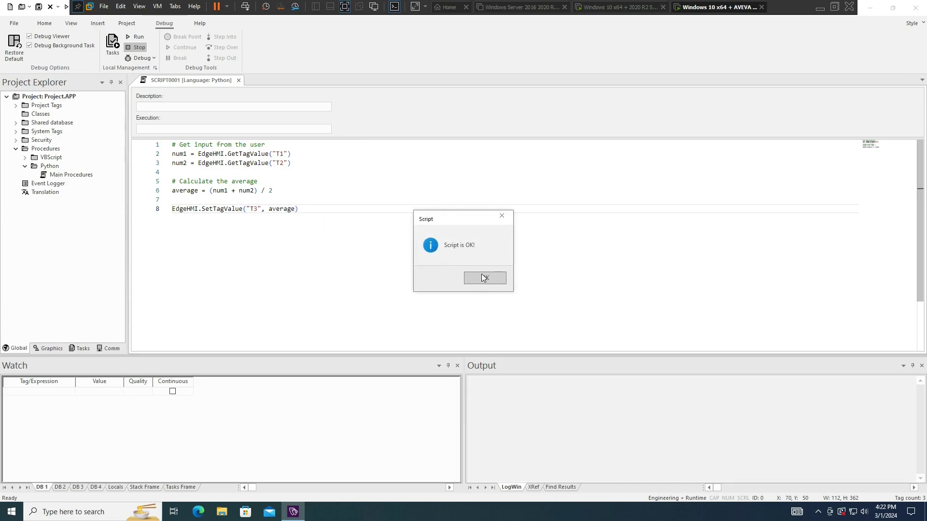
left_click(491, 279)
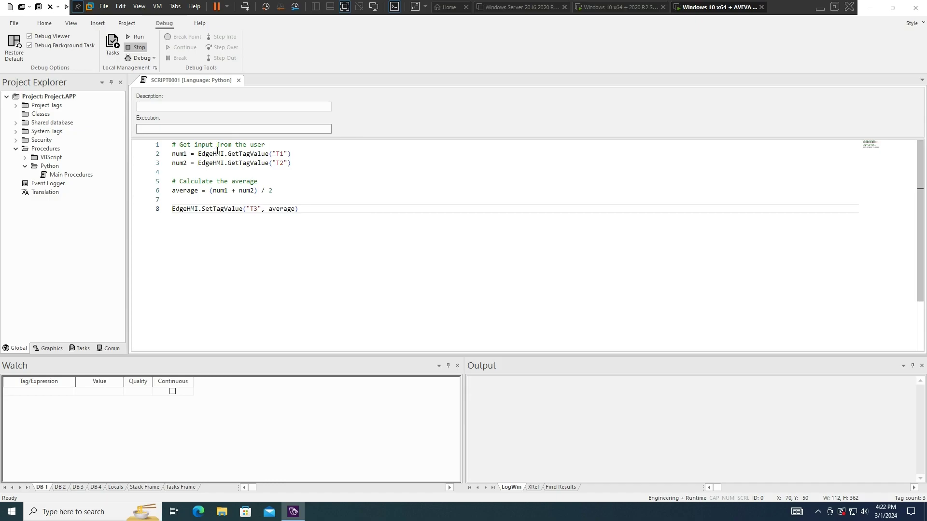
type("1")
type("1")
Step: Set execution condition 1, add T1, T2, T3 to the watch list, and save
left_click(46, 391)
type("T1")
key("Return")
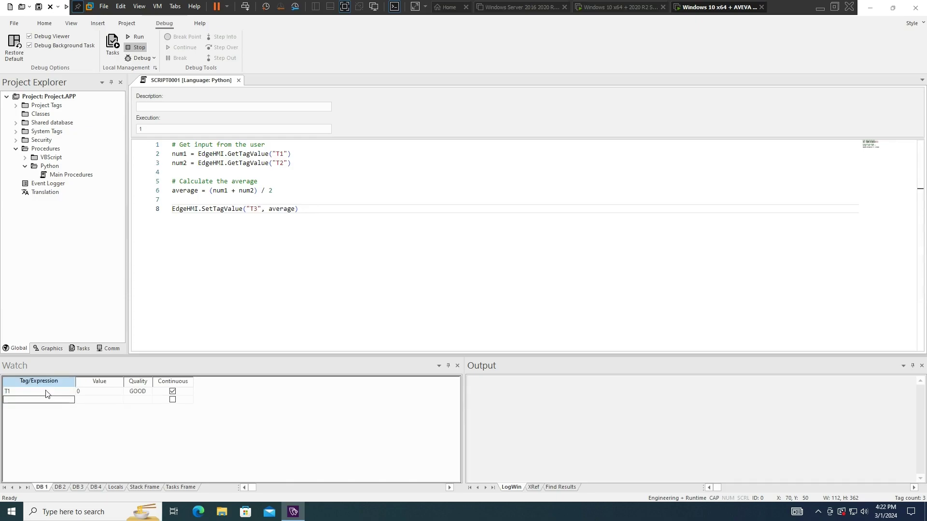
type("T2")
key("Return")
type("T3")
key("Return")
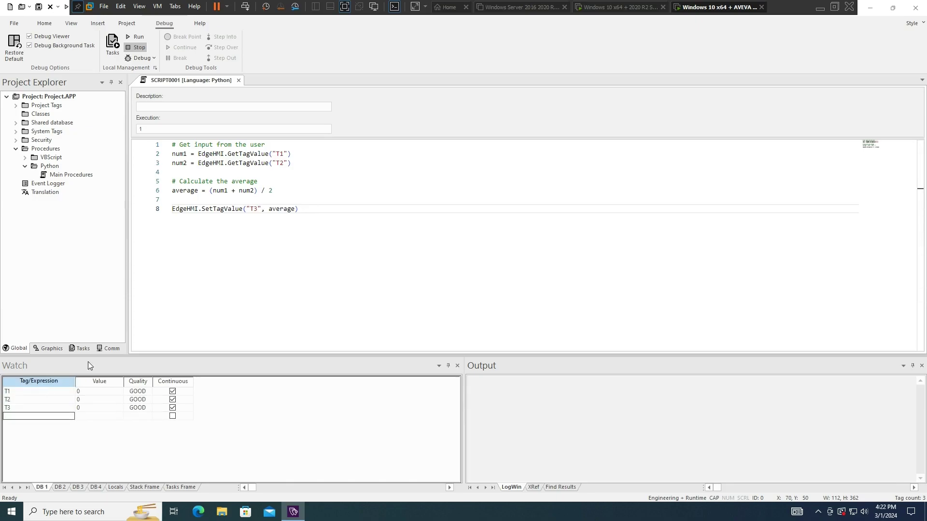
left_click(38, 6)
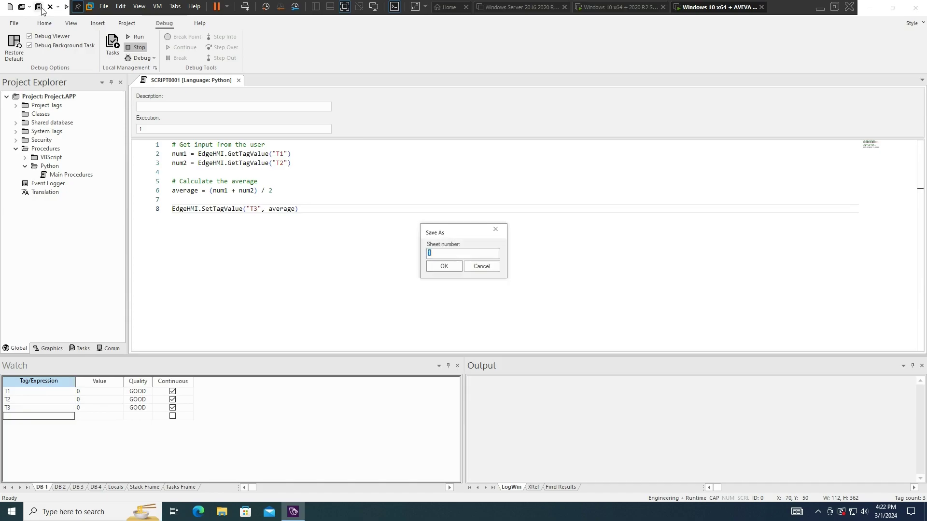
key("Return")
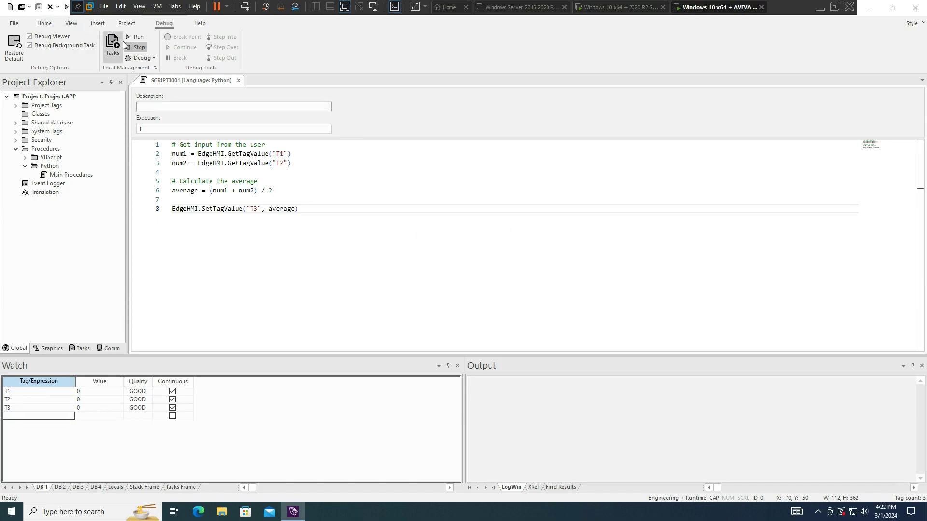
Step: Run the project and set watch values T1 to 10 and T2 to 11, giving T3 10.5
left_click(133, 37)
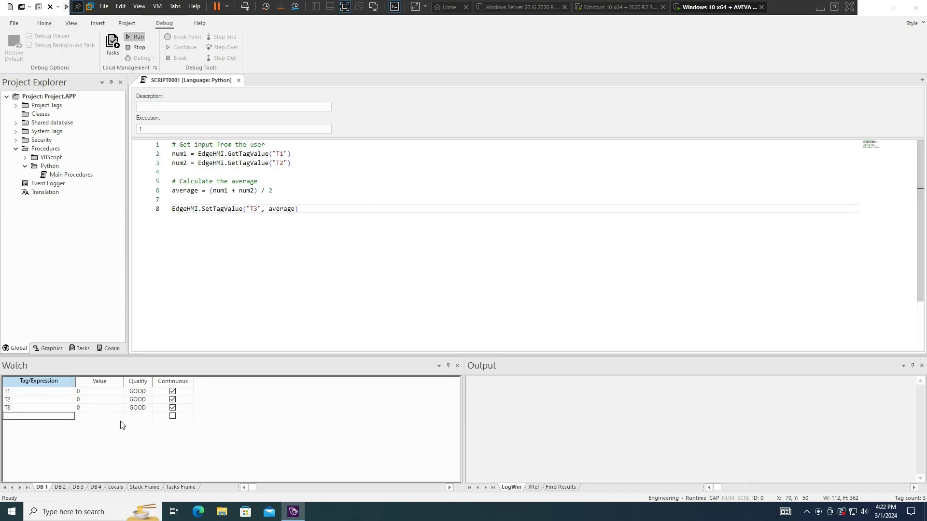
left_click(93, 392)
type("1")
key("Return")
type("1")
key("Return")
key("Up")
key("Up")
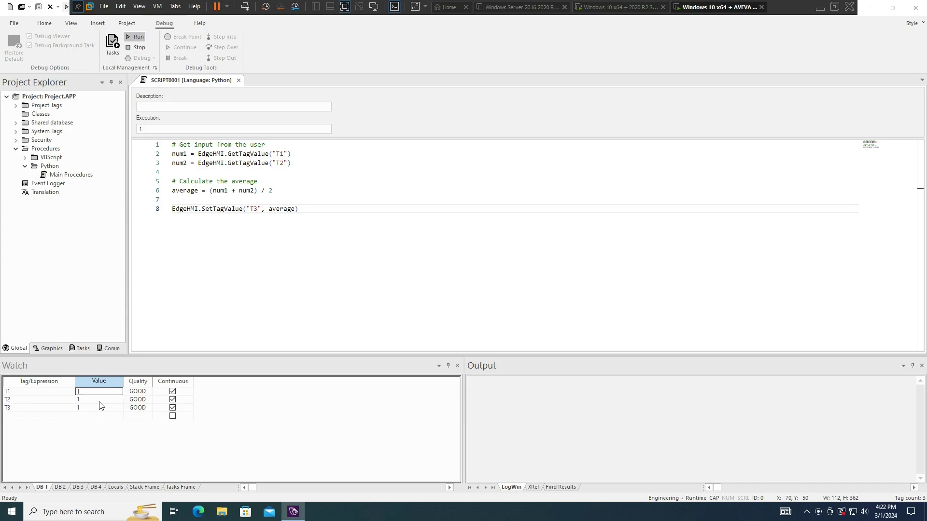
type("2")
key("Return")
key("Up")
type("10")
key("Return")
type("1")
key("Return")
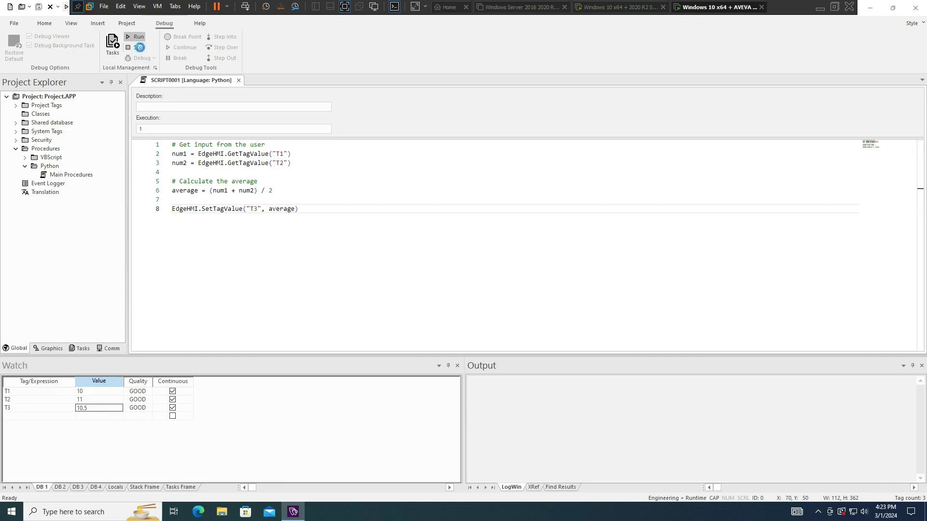
Step: Open IoTView.APP from Recent Projects and close its main screen
left_click(45, 23)
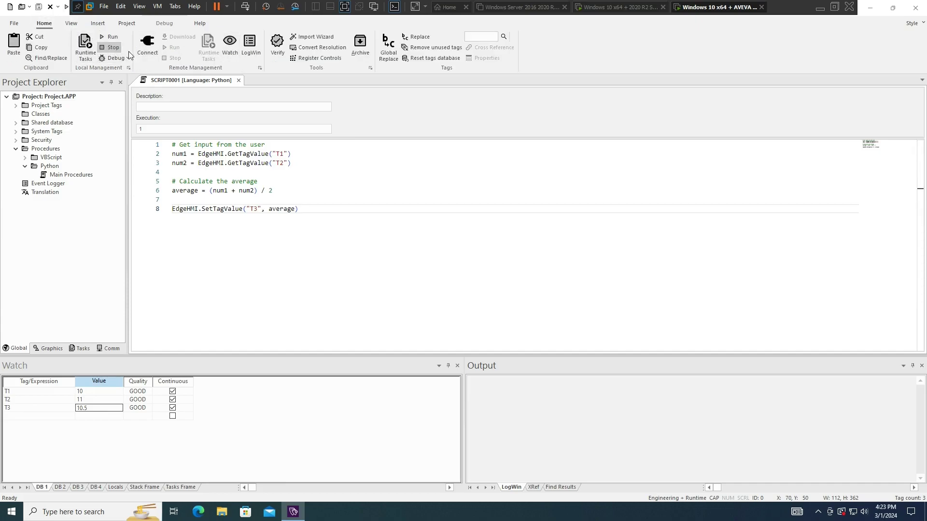
left_click(14, 24)
left_click(197, 111)
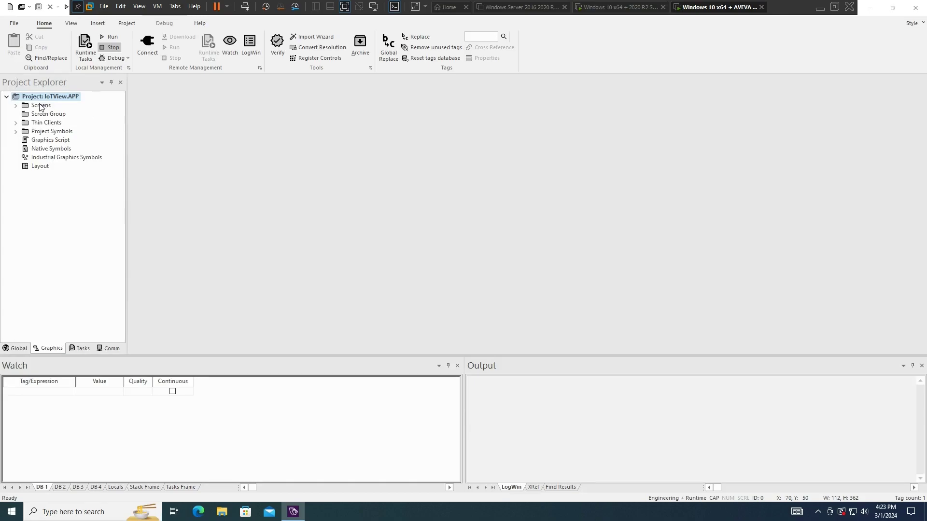
double_click(41, 105)
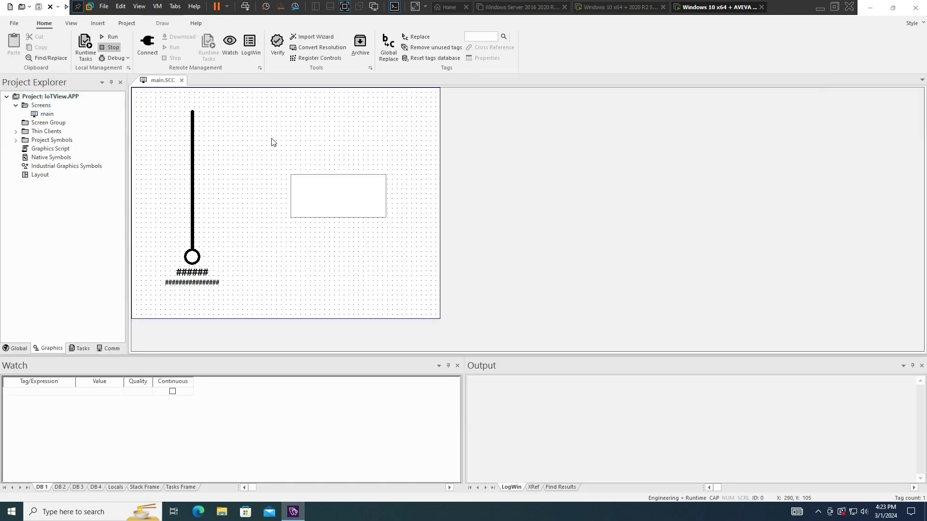
left_click(181, 81)
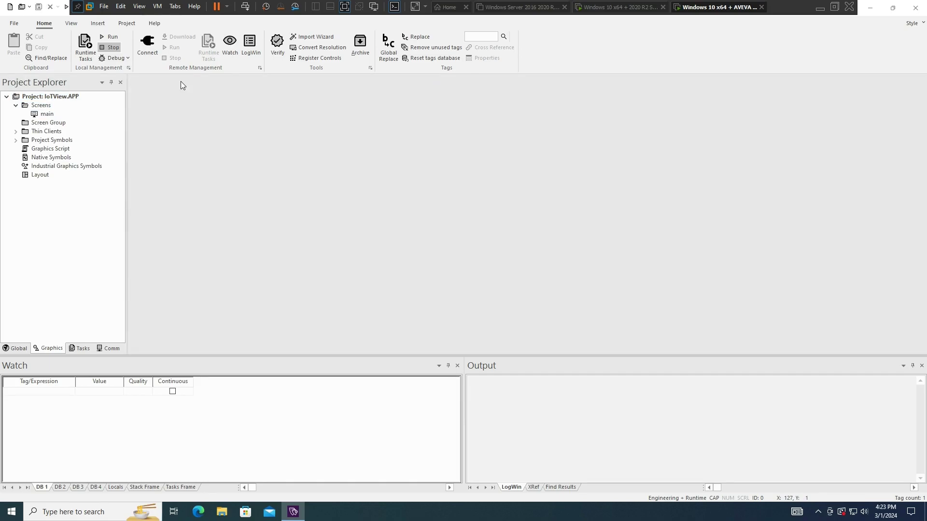
Step: Open the Python Startup Script under Tasks > Script > Python
left_click(81, 348)
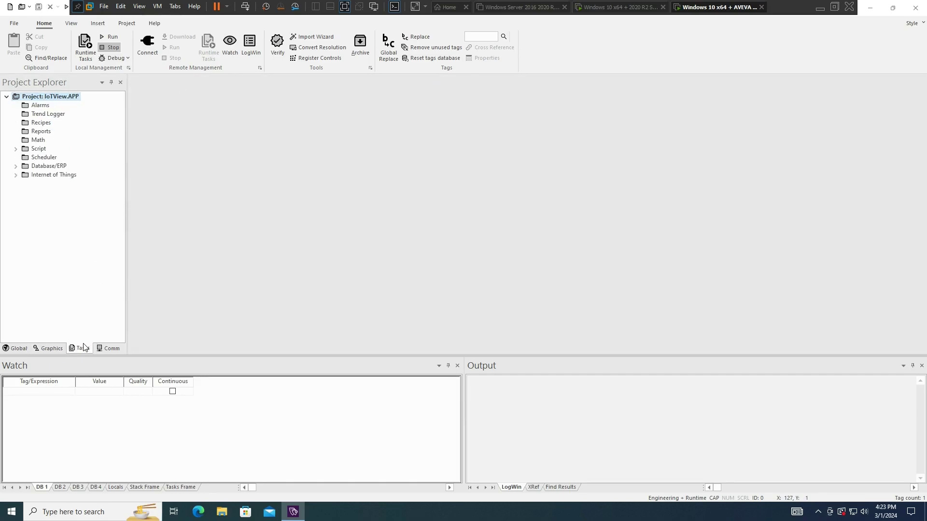
double_click(32, 149)
left_click(47, 167)
double_click(46, 168)
double_click(63, 174)
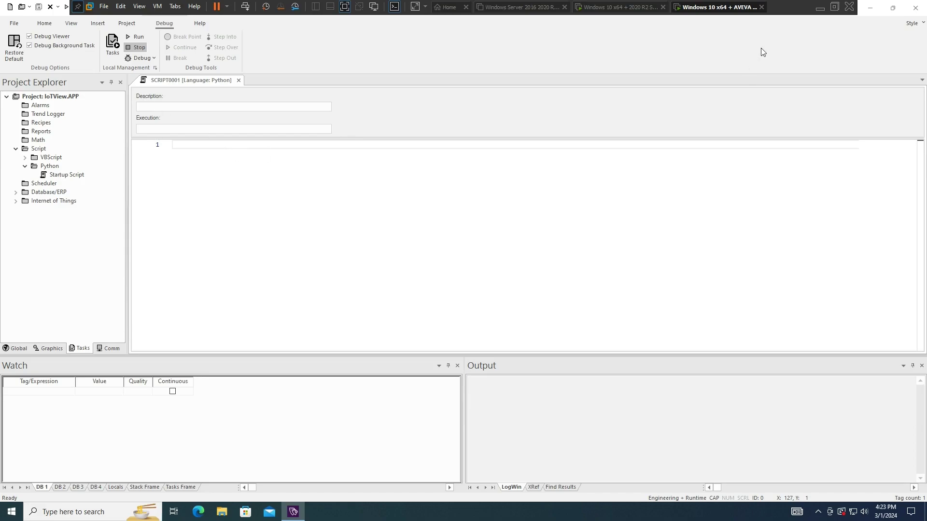
Step: In a new ChatGPT chat, request gpiozero code toggling all Raspberry Pi 4 GPIO pins sequentially
left_click(819, 8)
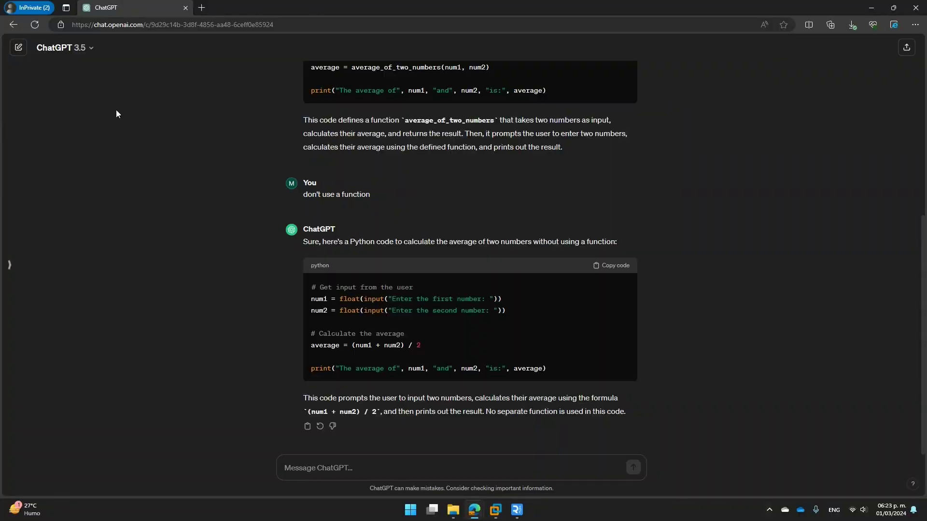
left_click(17, 47)
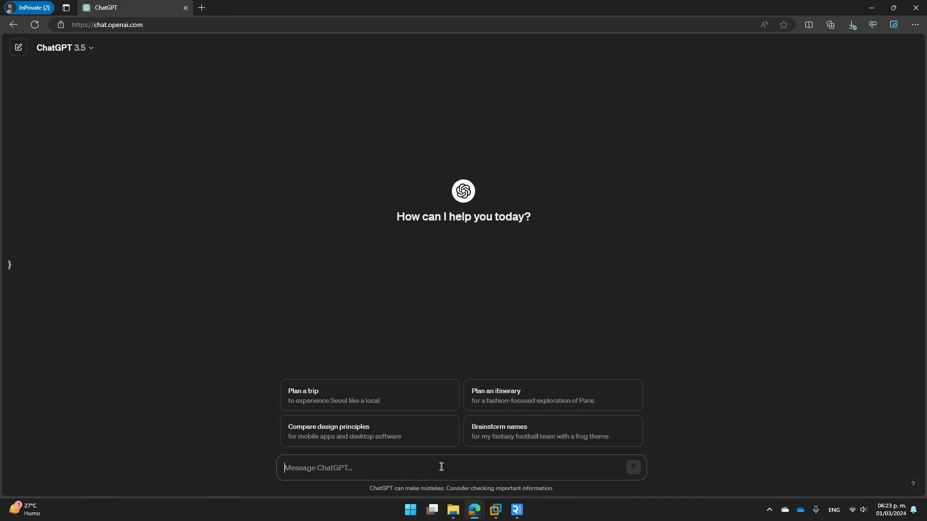
type("v")
key("BackSpace")
type("v")
key("BackSpace")
type("build a ")
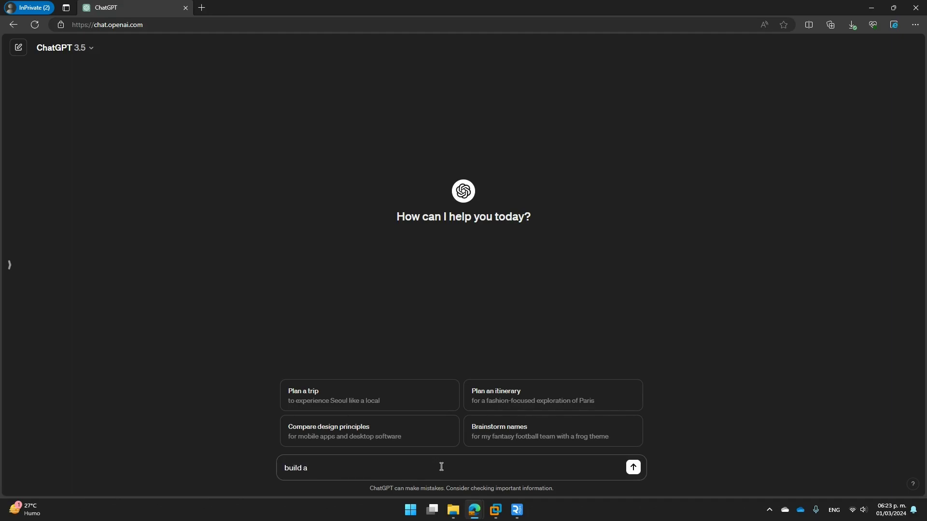
type("Python code to sequentially turn on and off ")
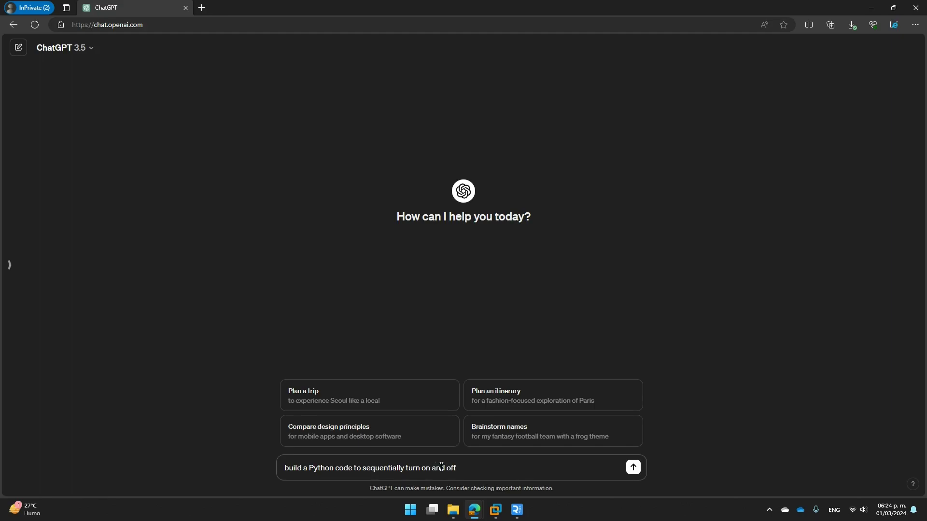
type("all the GPIO ")
type("pins on a Raspberr")
type("y Pi 4.")
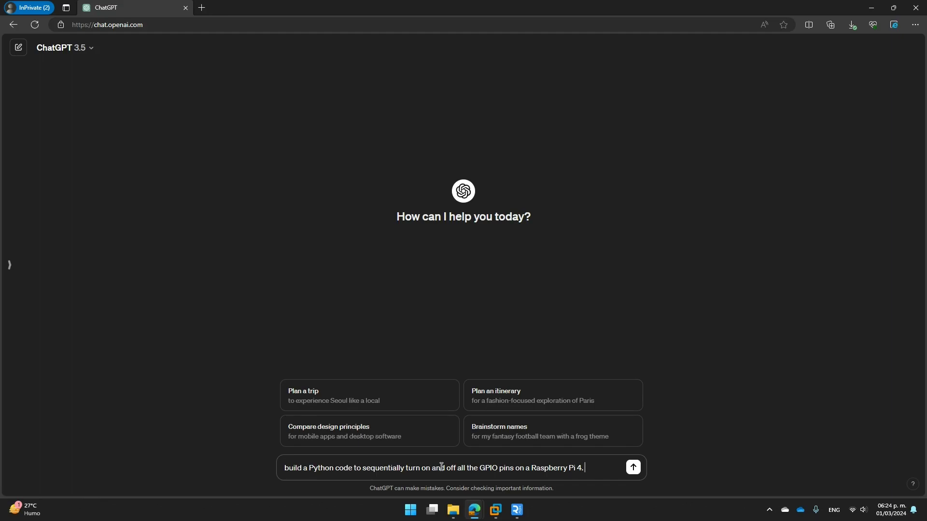
type(" Use the gpiozero")
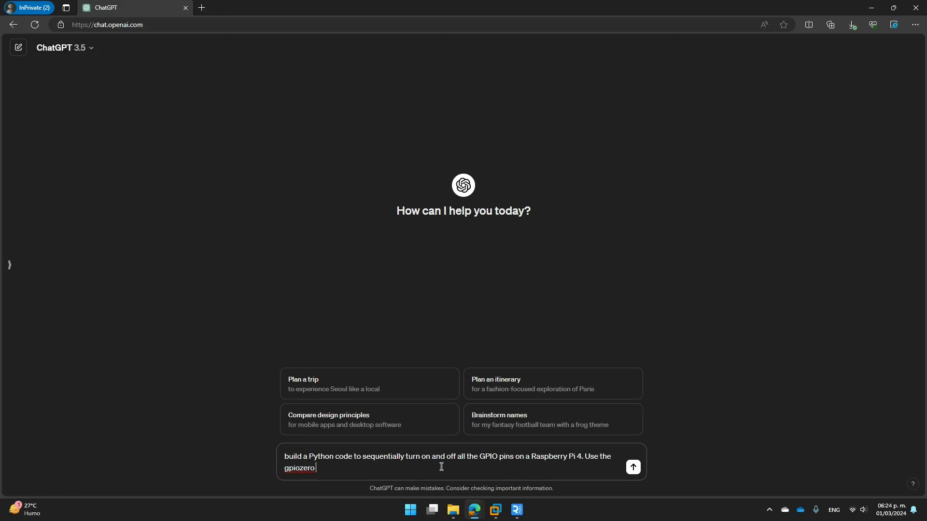
type("library.")
key("Return")
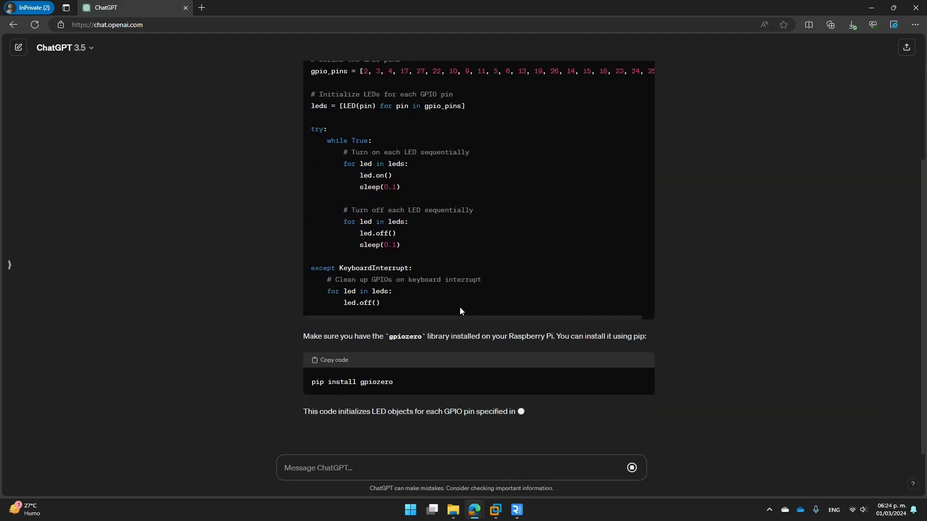
scroll(485, 274, "up", 3)
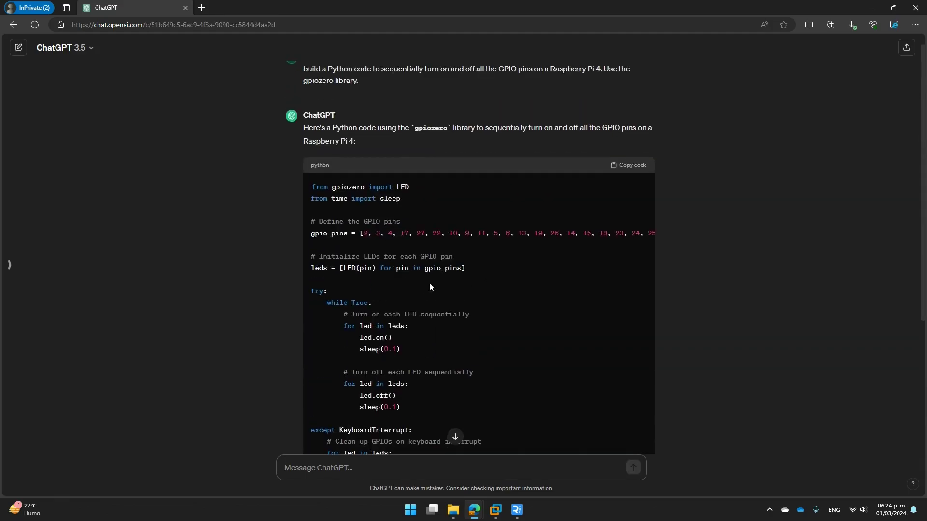
scroll(449, 280, "down", 3)
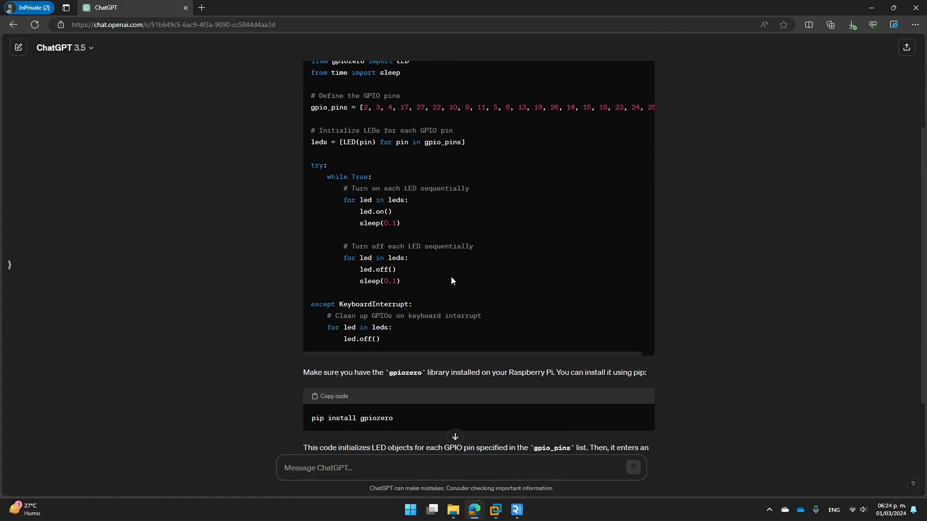
scroll(451, 279, "up", 3)
scroll(450, 278, "down", 3)
scroll(452, 279, "down", 2)
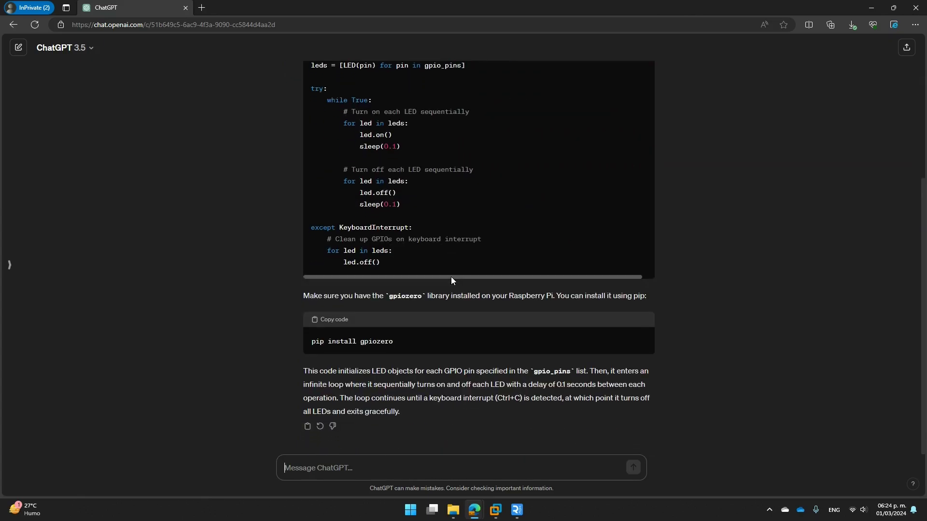
Step: Ask ChatGPT to 'make it more simple', keep the first response, and copy its code
left_click(454, 467)
type("mak")
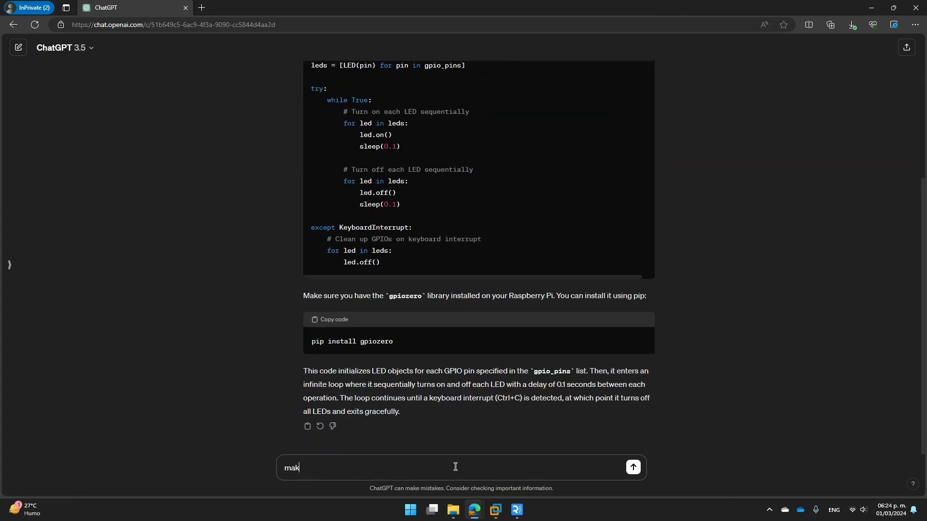
type("e it")
type(" more simp[le")
key("Return")
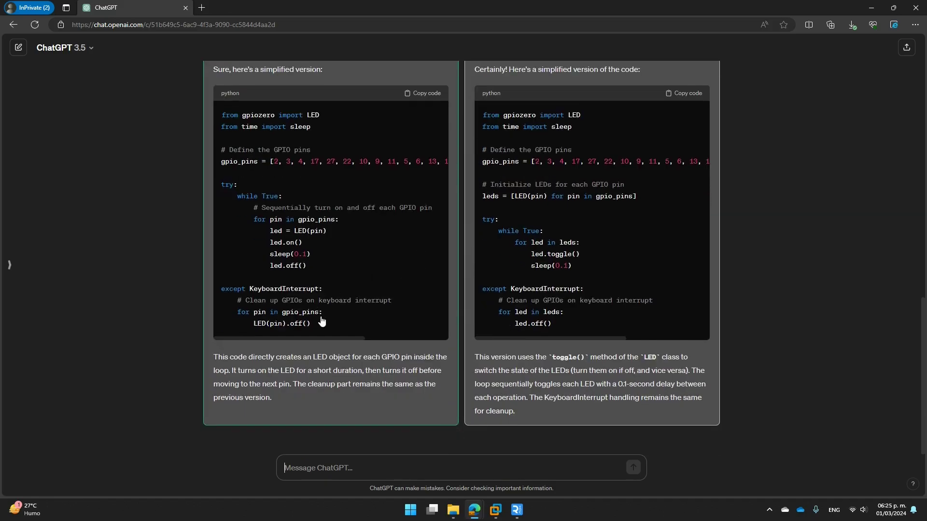
left_click(317, 316)
scroll(462, 288, "up", 1)
scroll(461, 288, "down", 1)
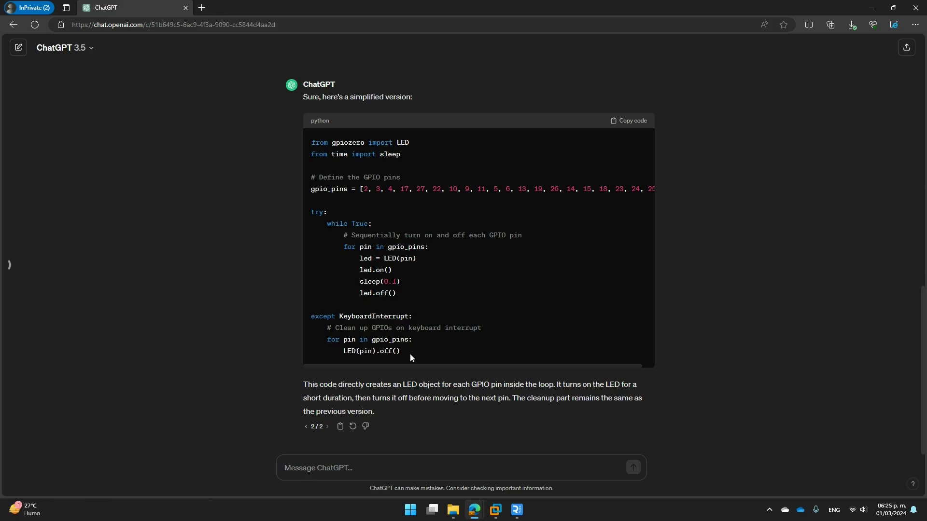
left_click_drag(407, 351, 308, 140)
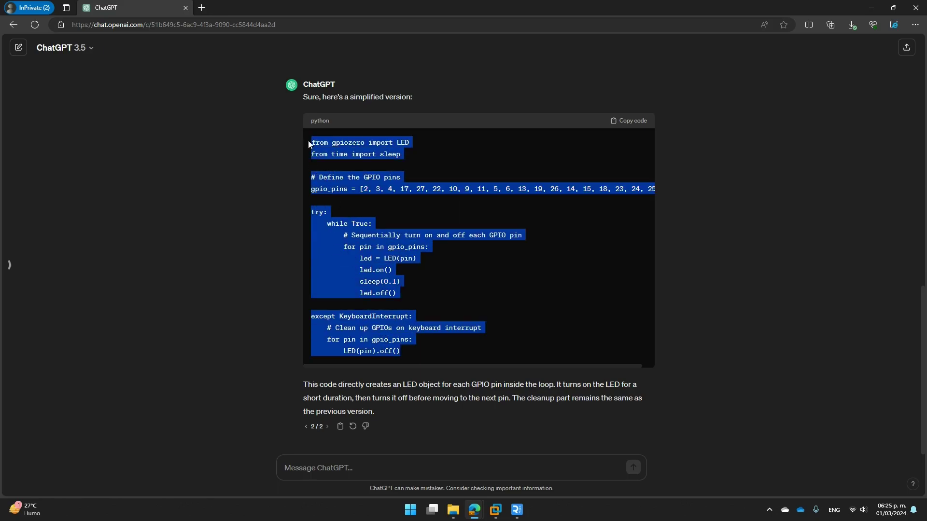
left_click(626, 121)
mouse_move(495, 509)
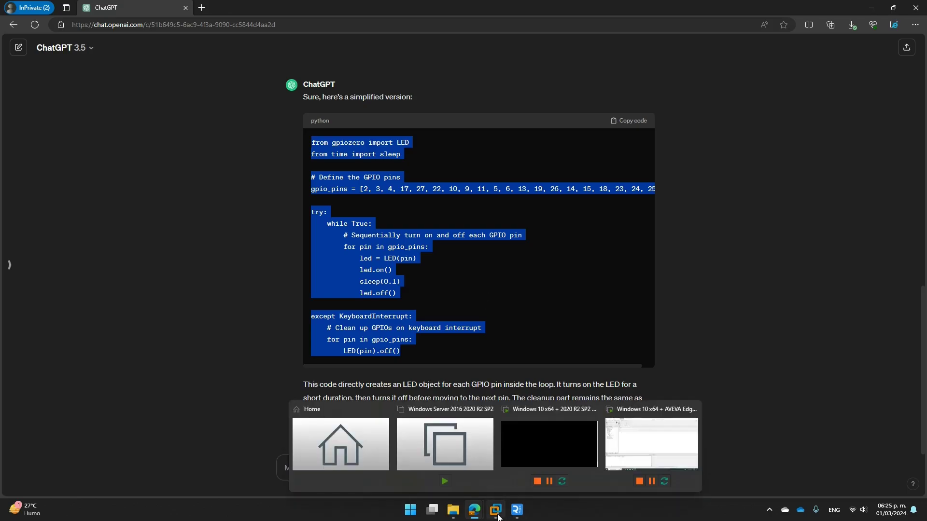
Step: Paste the GPIO script into SCRIPT0001 and delete the 'while True:' loop header
left_click(646, 459)
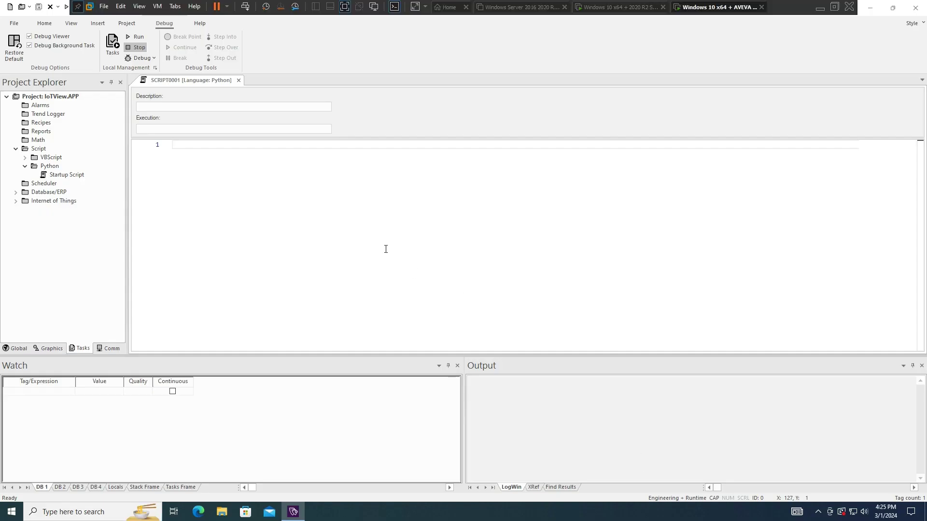
key("ctrl+v")
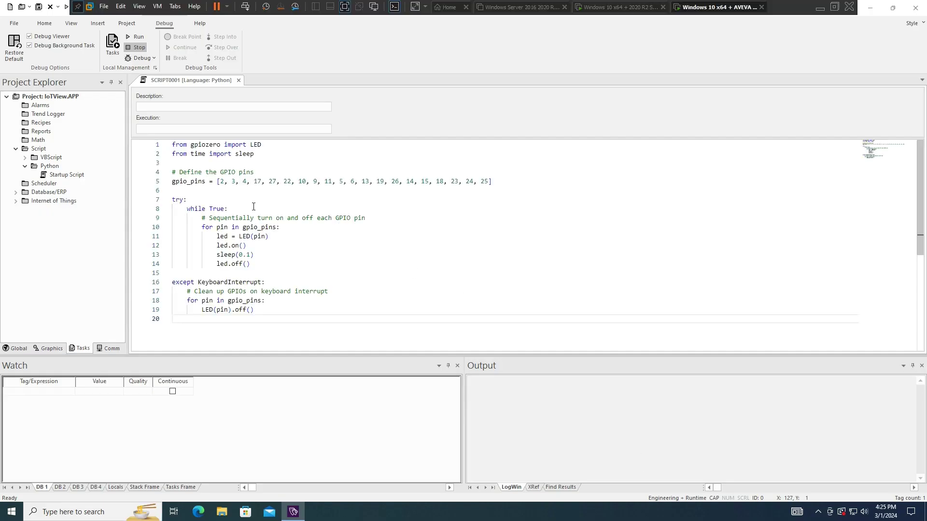
left_click_drag(229, 209, 164, 210)
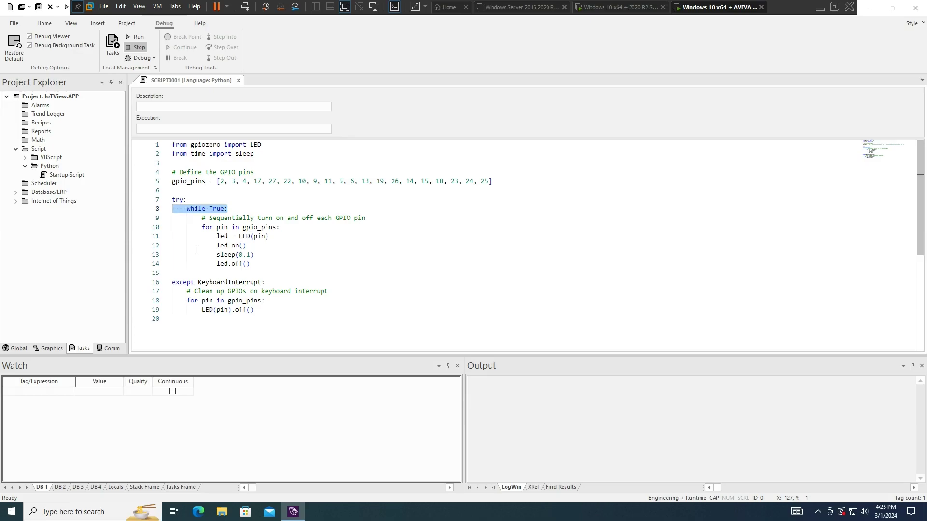
key("Delete")
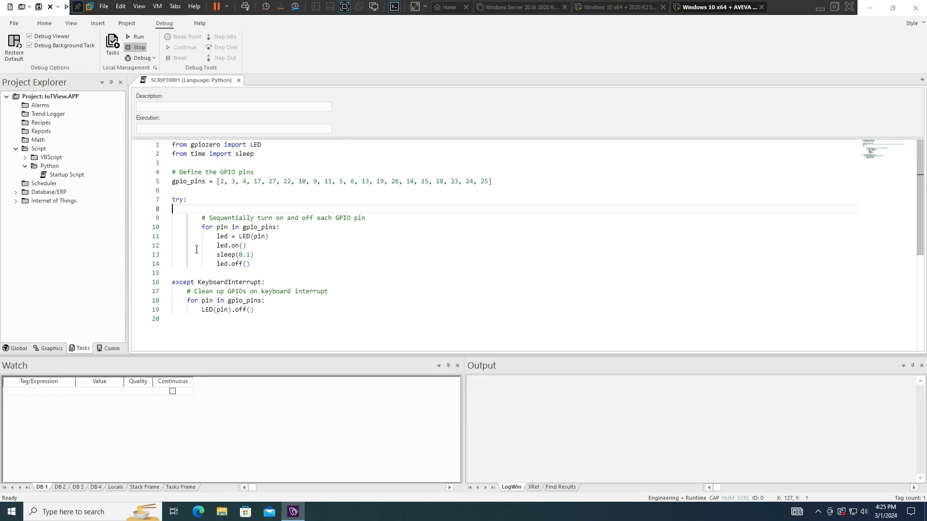
key("Delete")
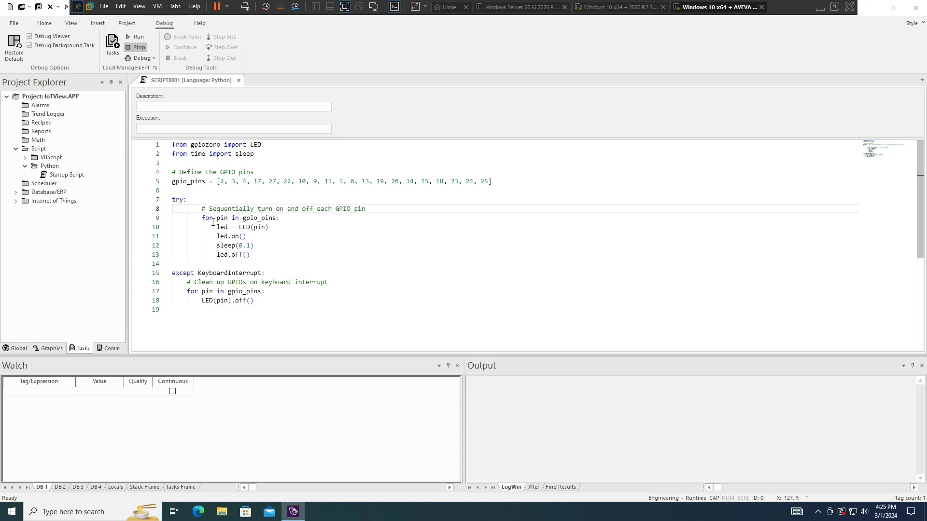
key("Return")
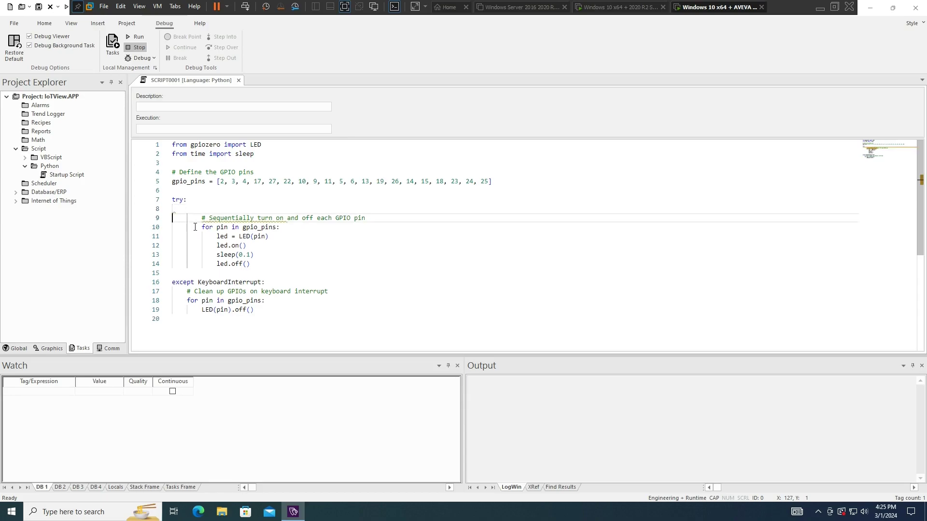
key("Down")
Step: Dedent the comment, 'for pin in gpio_pins', 'led = LED(pin)' and 'led.on()' lines one level
left_click(203, 218)
key("BackSpace")
key("Down")
key("BackSpace")
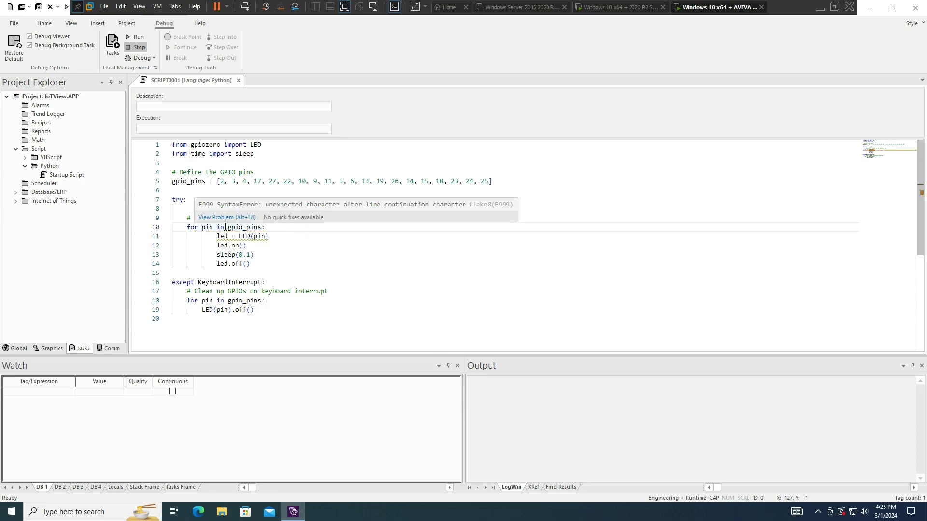
mouse_move(228, 236)
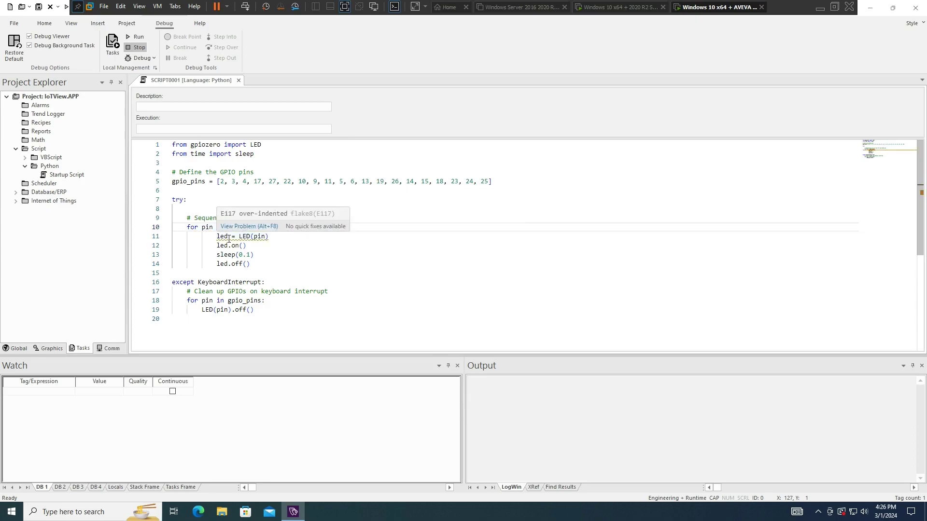
left_click(217, 237)
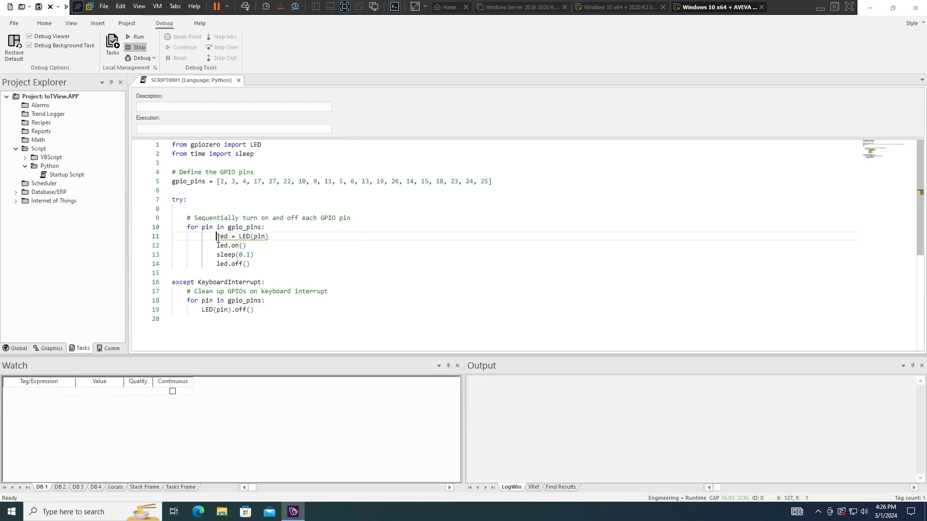
key("BackSpace")
key("Down")
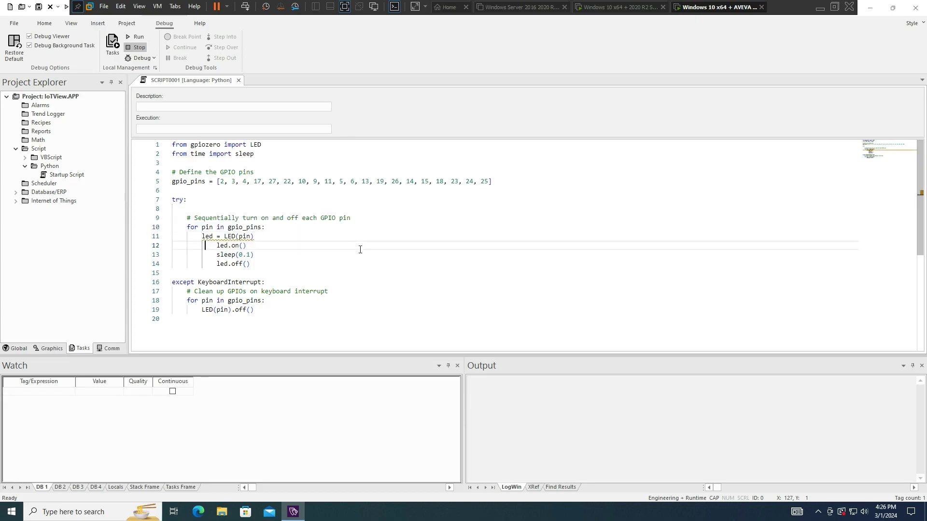
key("Right")
key("BackSpace")
Step: Dedent the 'sleep(0.1)' and 'led.off()' lines and place the caret on empty line 3
left_click(213, 254)
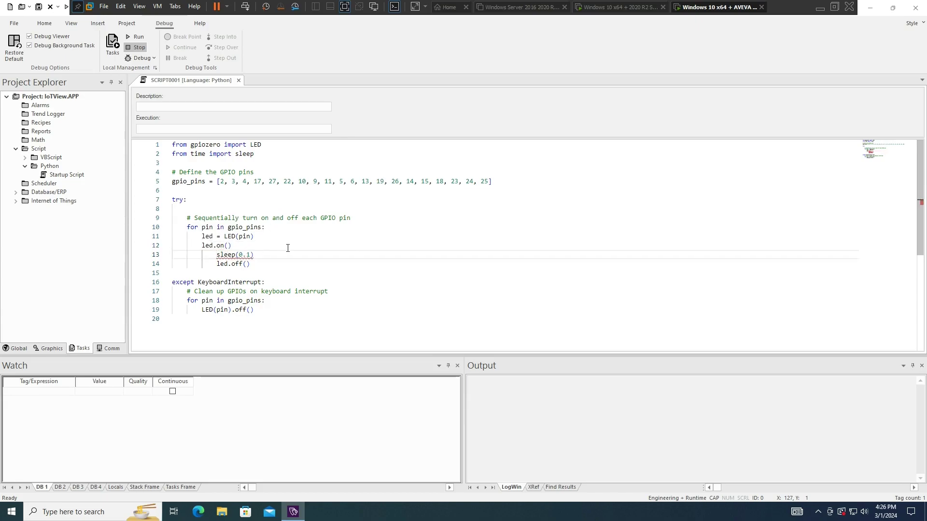
key("BackSpace")
key("Down")
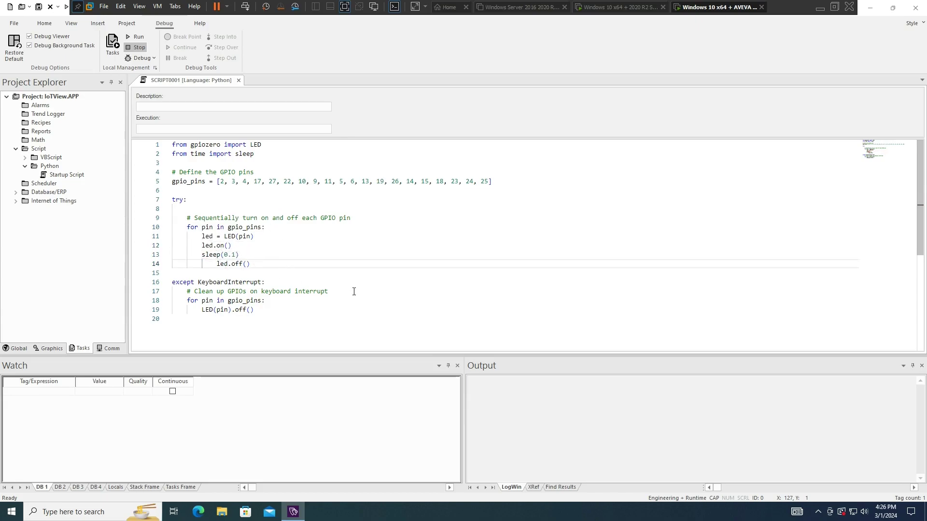
key("BackSpace")
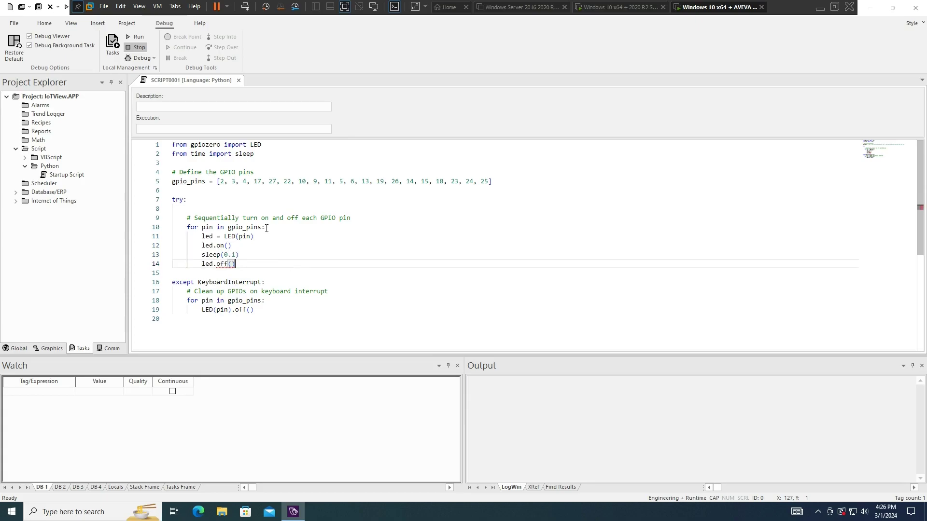
left_click(269, 217)
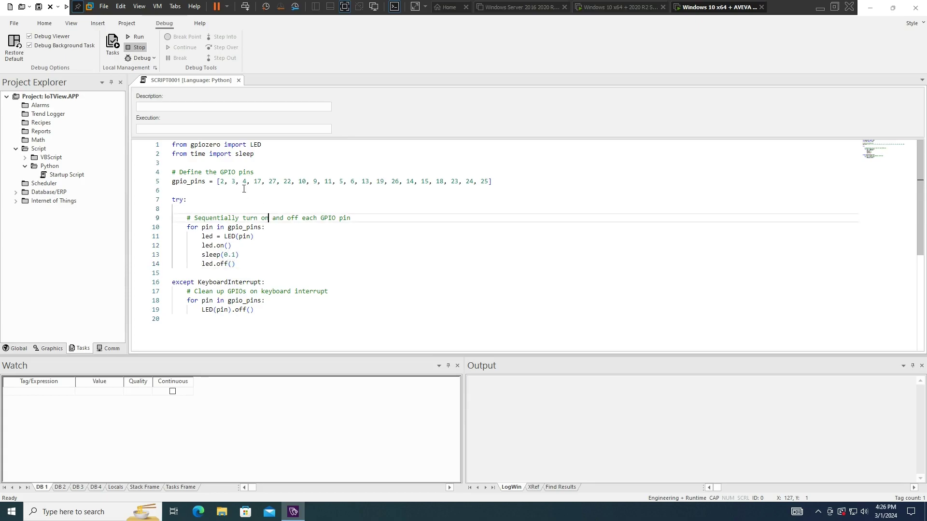
left_click(215, 163)
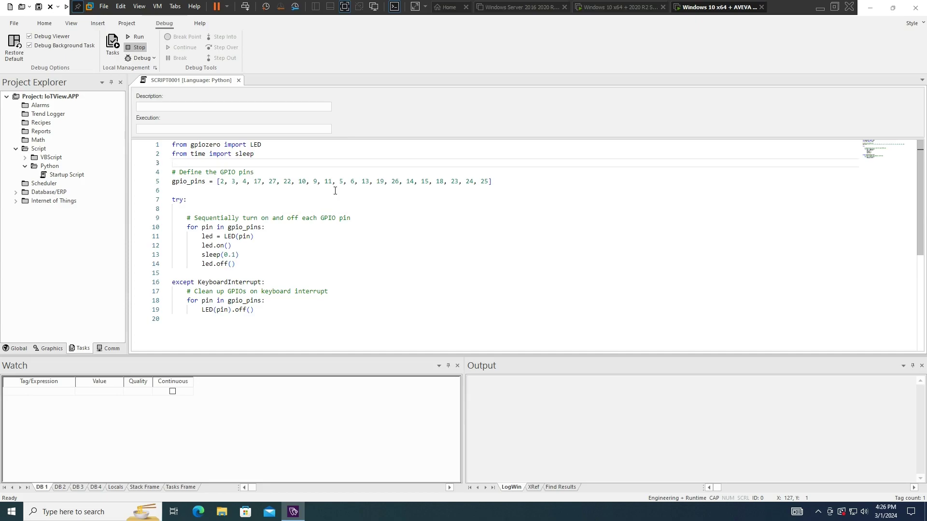
Step: Add a delay variable line using the autocompleted EdgeHMI GetTagValue function
key("Return")
key("Return")
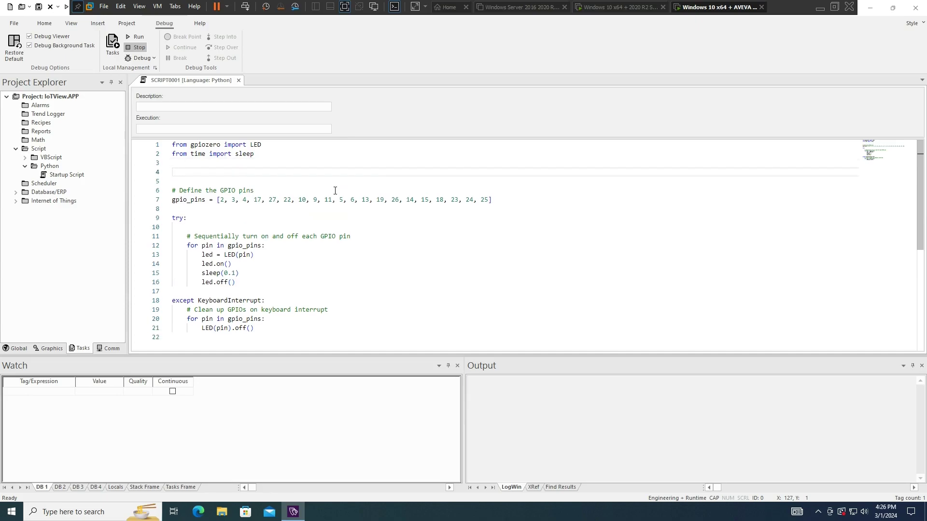
type("delay = ")
type("Ed")
key("Tab")
type(".")
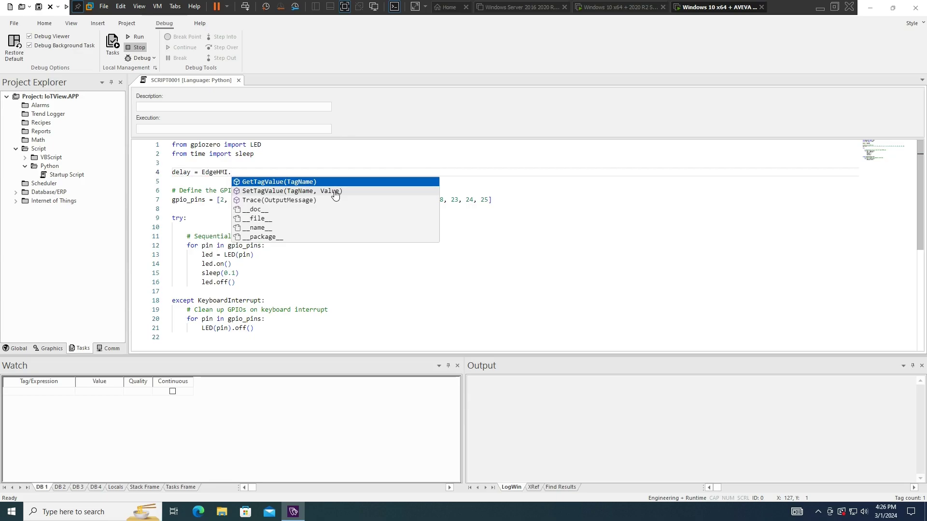
key("Tab")
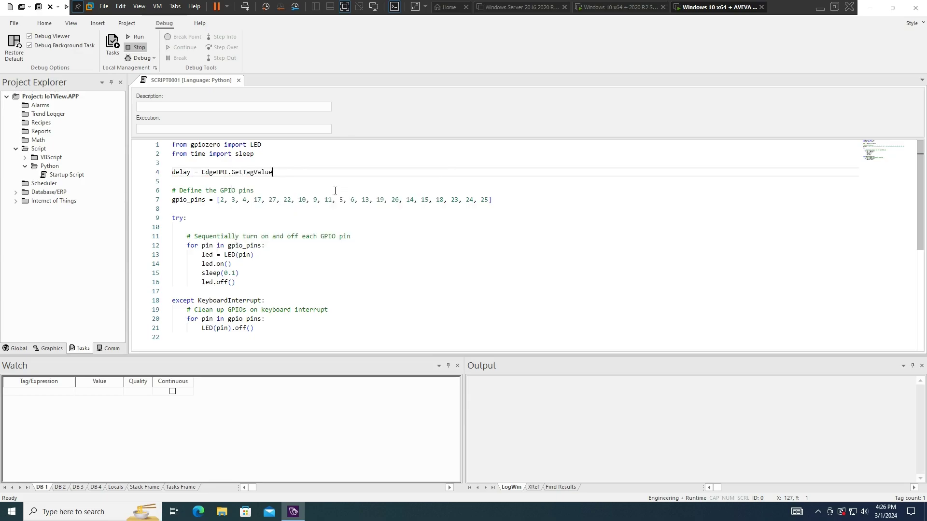
type("(\"T1")
key("Caps_Lock")
Step: Replace the 0.1 sleep value with delay and go to the end of the gpio_pins list
left_click(237, 272)
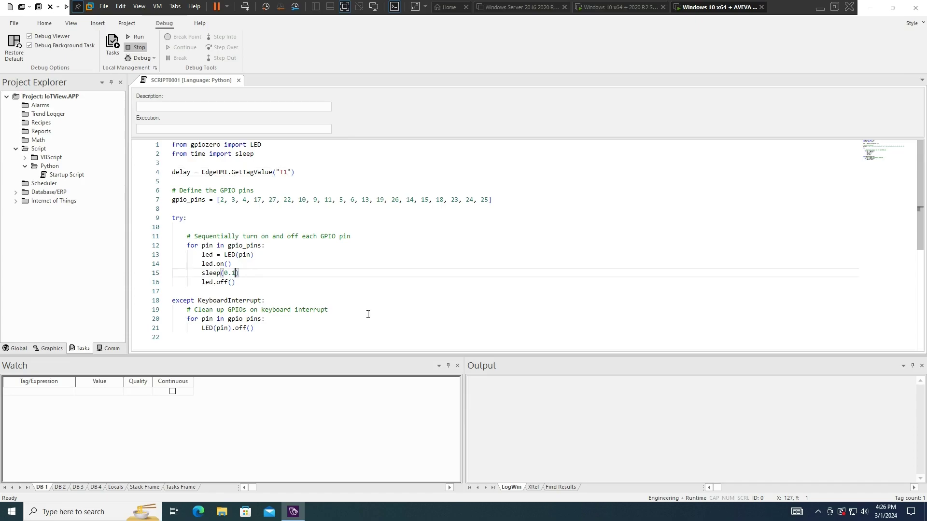
key("BackSpace")
key("BackSpace")
key("BackSpace")
type("dely")
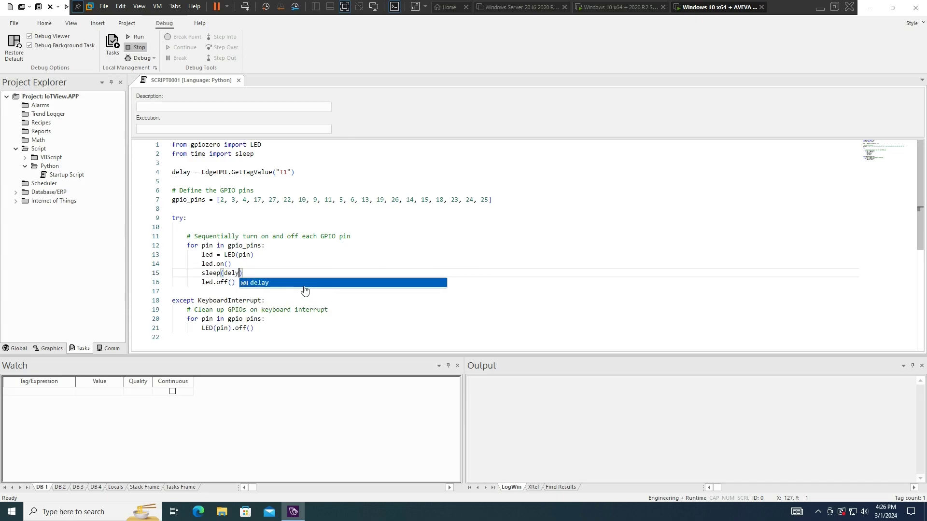
double_click(305, 283)
left_click(313, 247)
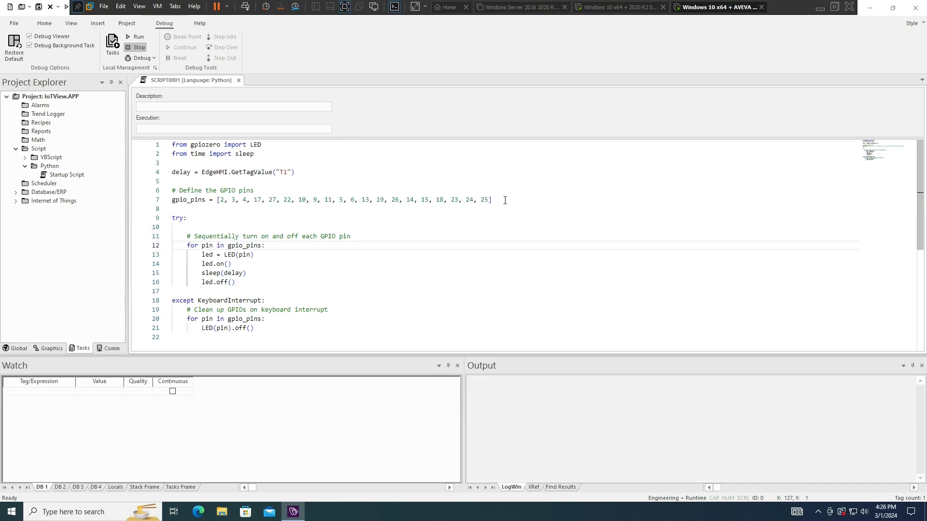
left_click(526, 200)
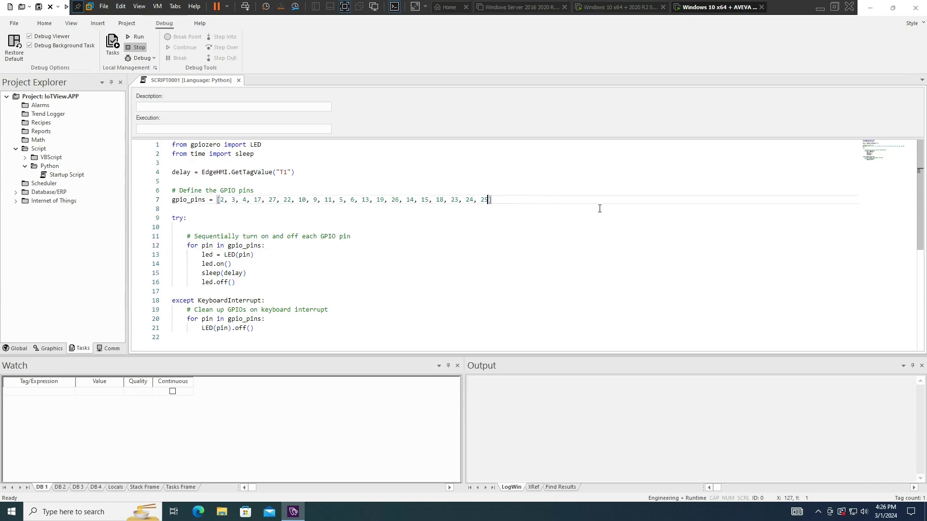
type(",")
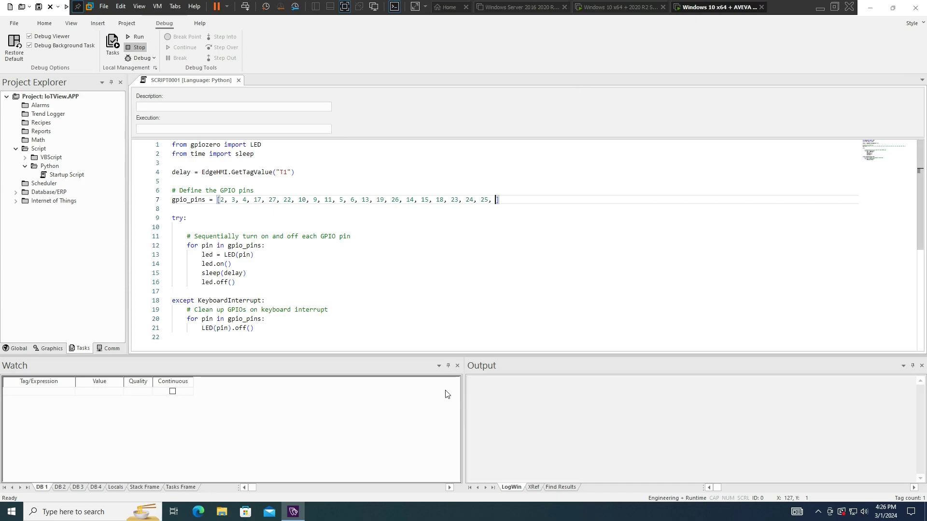
Step: On the Pi desktop, close Geany showing leds2.py, then minimize the browser and RealVNC Viewer
left_click(818, 9)
mouse_move(517, 510)
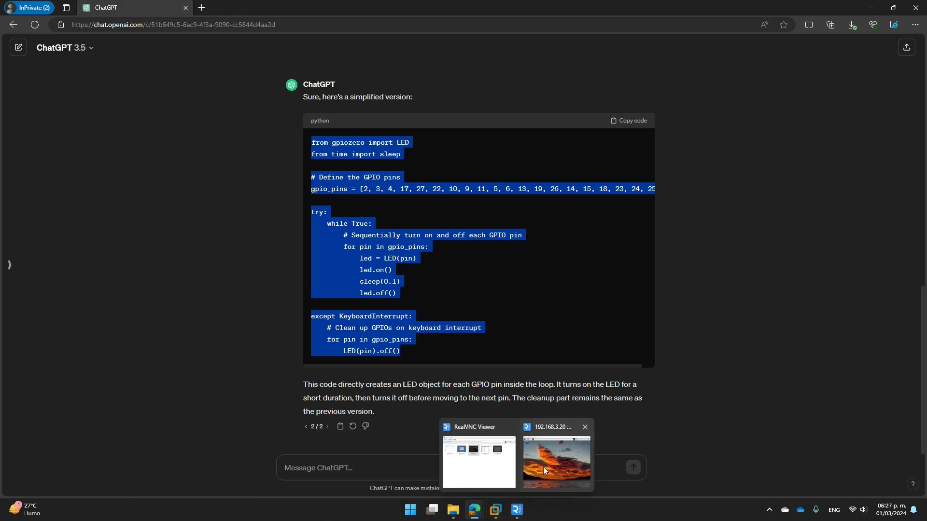
left_click(543, 467)
left_click(226, 82)
mouse_move(261, 95)
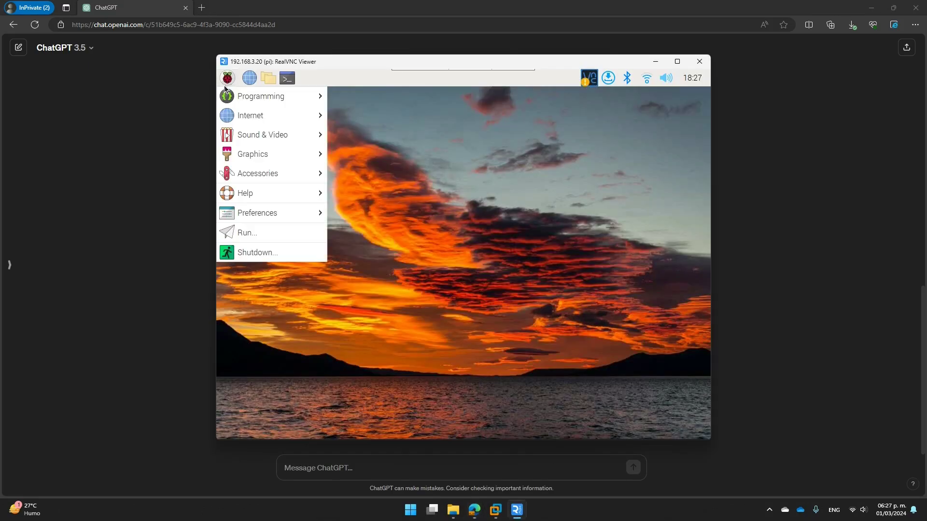
left_click(377, 96)
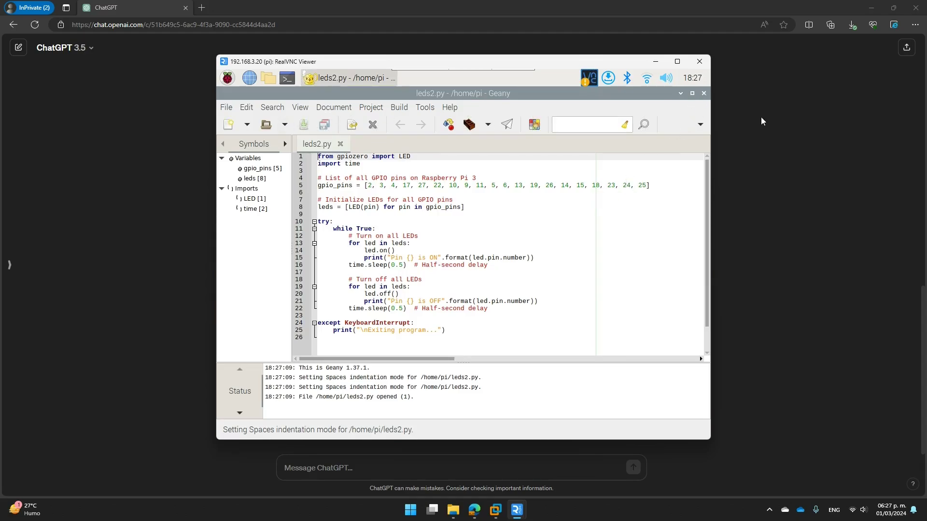
key("ctrl+q")
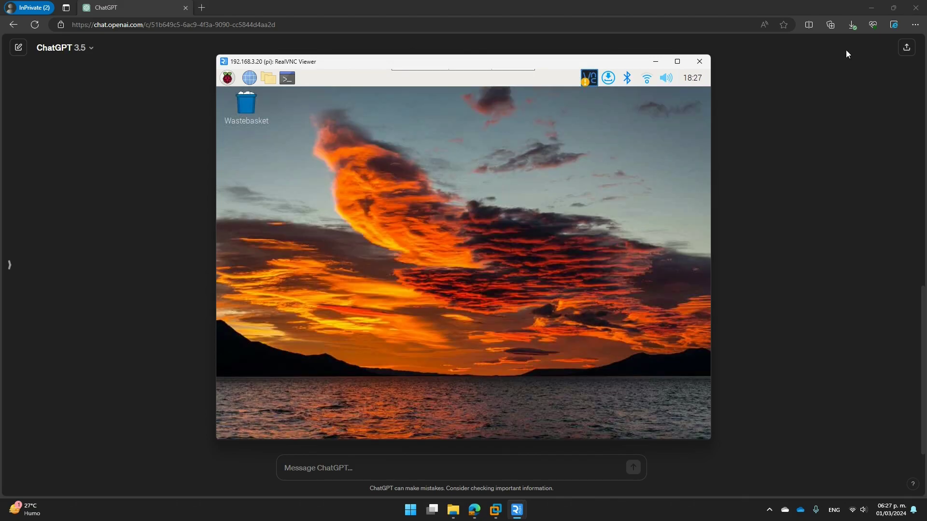
left_click(871, 7)
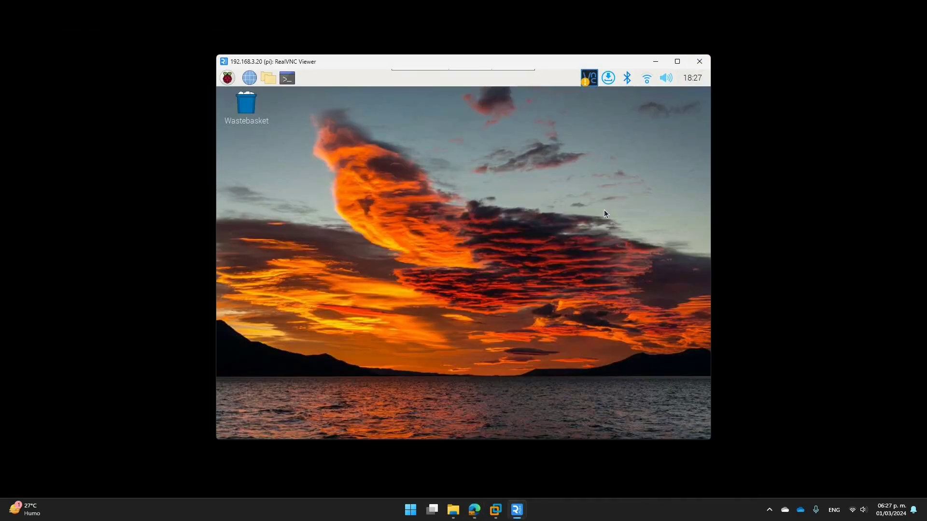
left_click(654, 61)
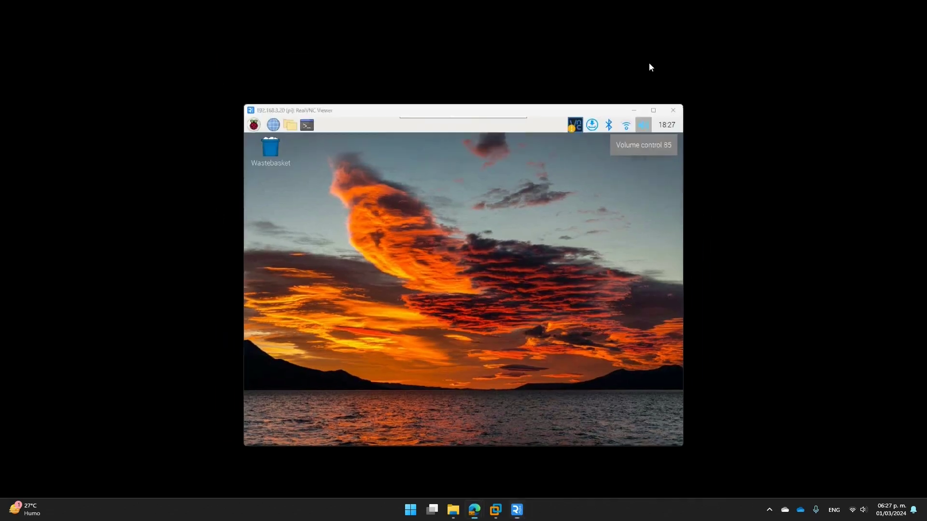
Step: Save the GPIO script as Python script number 1 and close the SCRIPT0001 editor tab
mouse_move(496, 510)
left_click(652, 445)
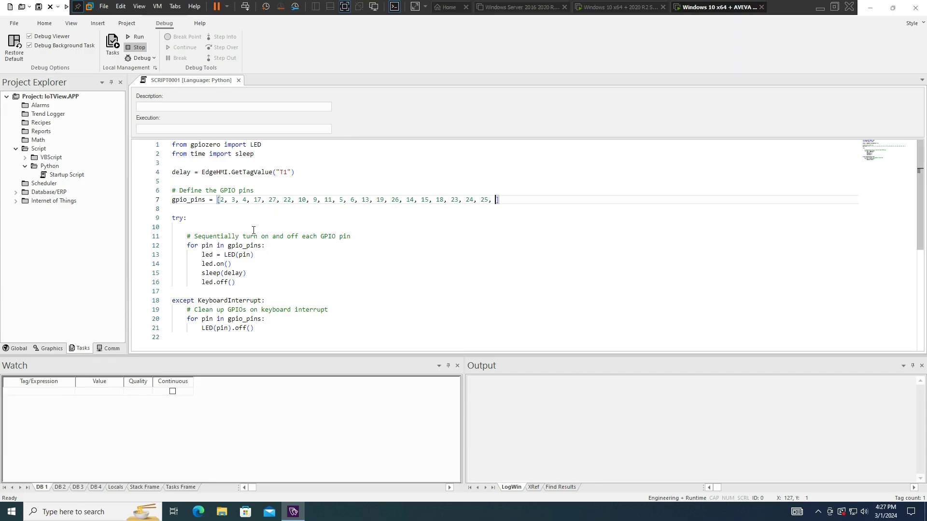
scroll(319, 261, "down", 2)
scroll(307, 261, "up", 2)
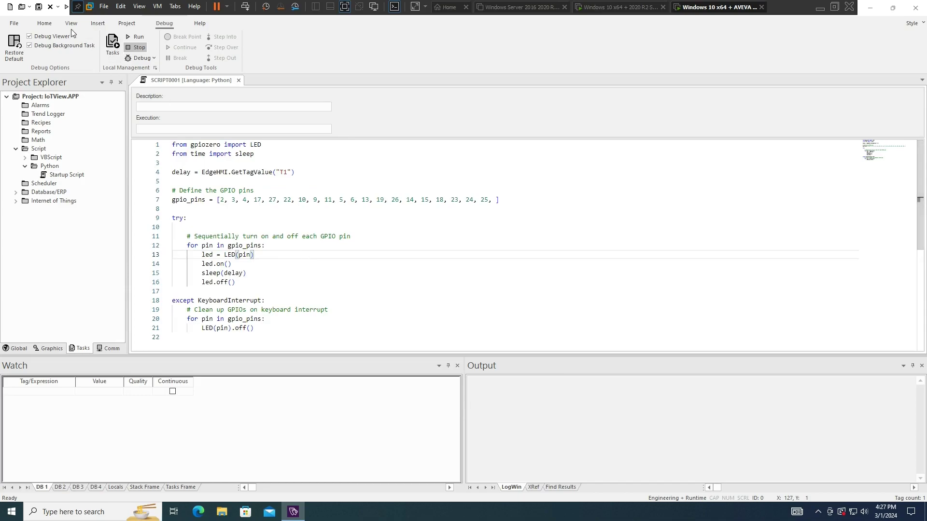
left_click(41, 11)
type("1")
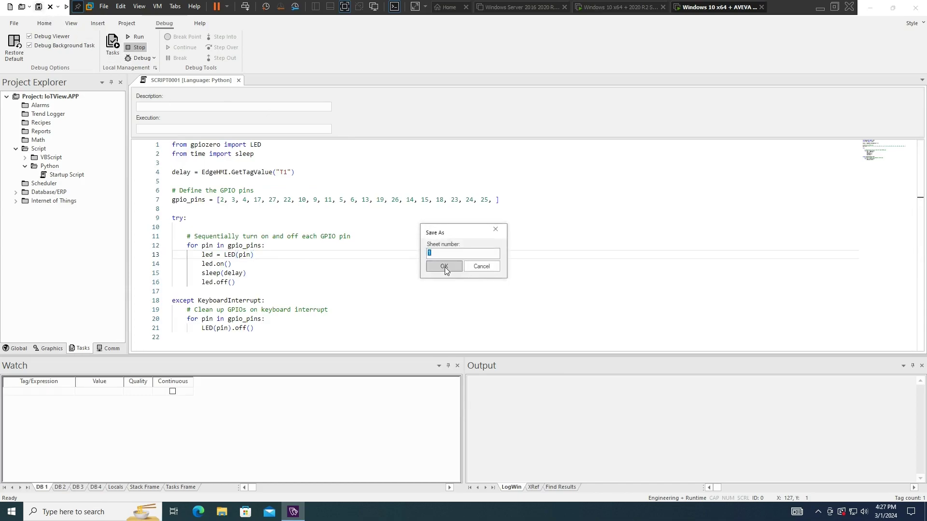
left_click(445, 267)
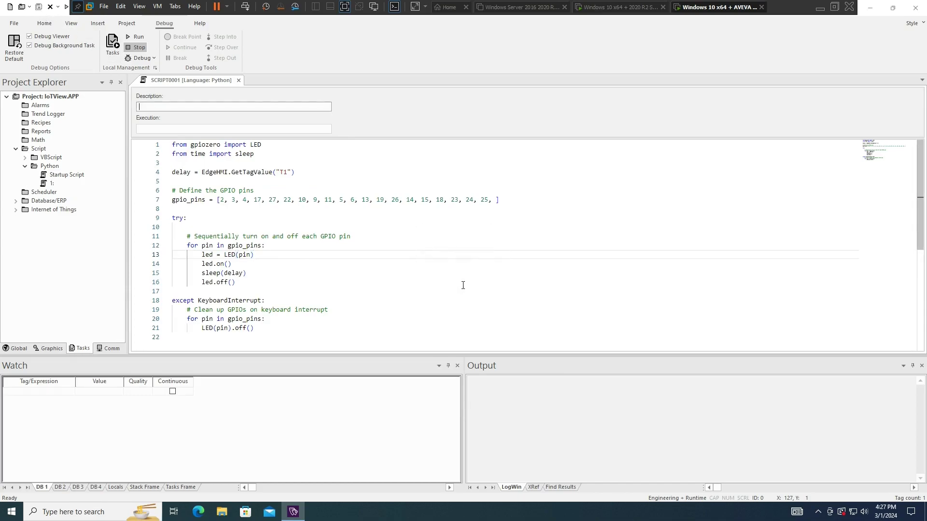
left_click(238, 81)
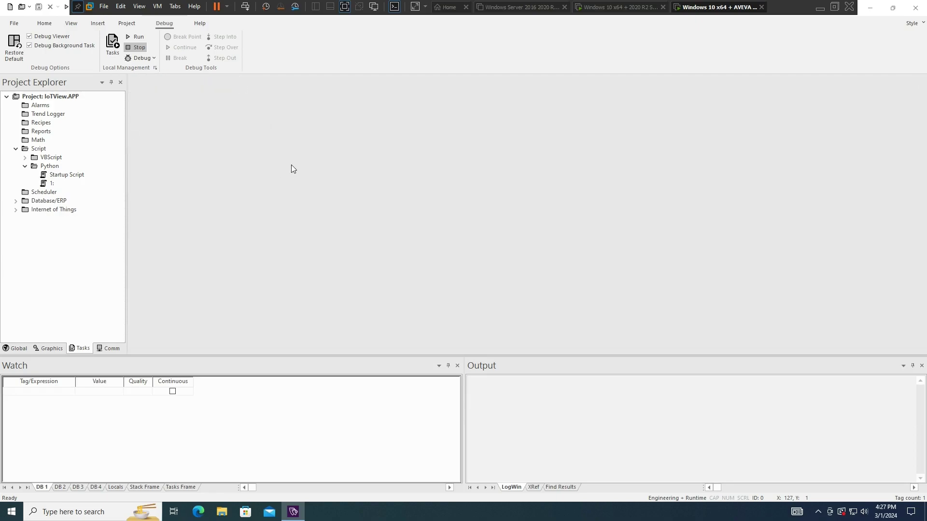
Step: Try a Remote Management connection to 192.168.3.20, which fails with error 10061, then minimize the VM
left_click(46, 23)
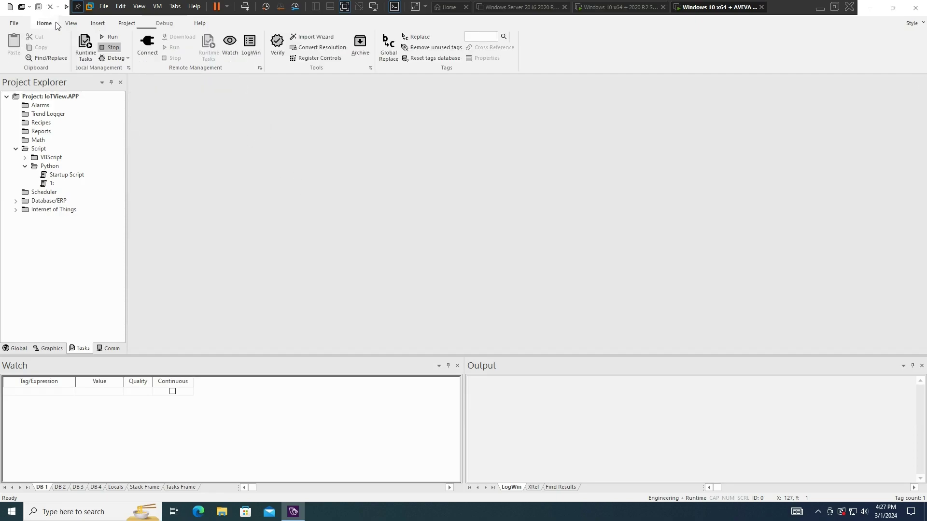
left_click(141, 53)
left_click(489, 249)
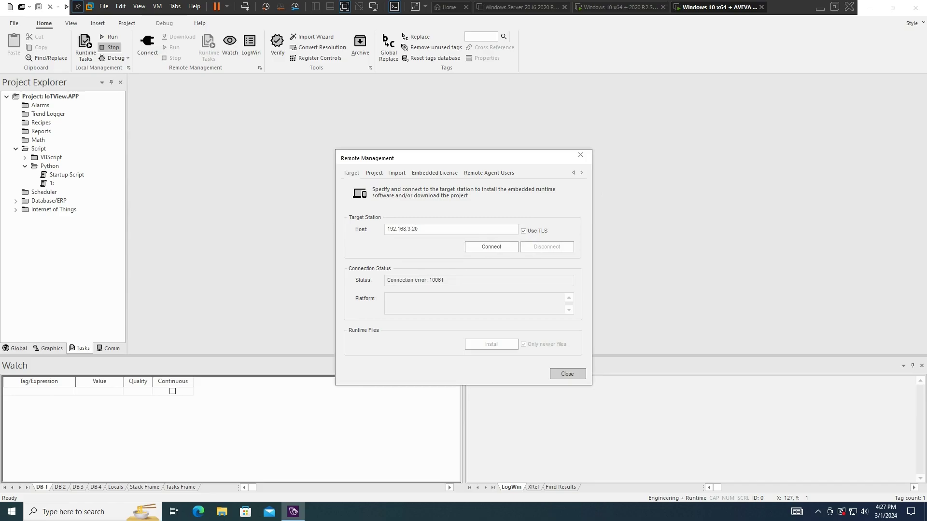
left_click(819, 8)
mouse_move(516, 510)
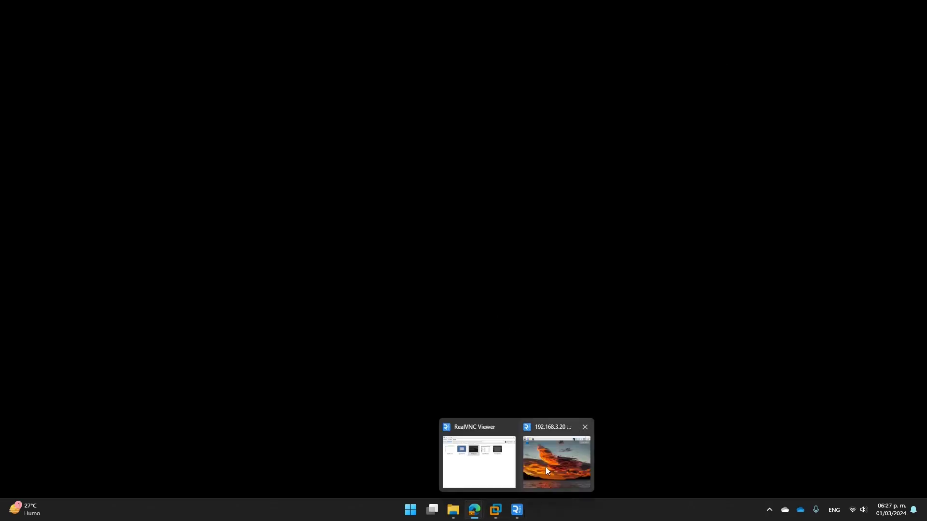
Step: In a Pi terminal, go to iotview231 and start ./RemoteAgent
left_click(545, 467)
left_click(289, 80)
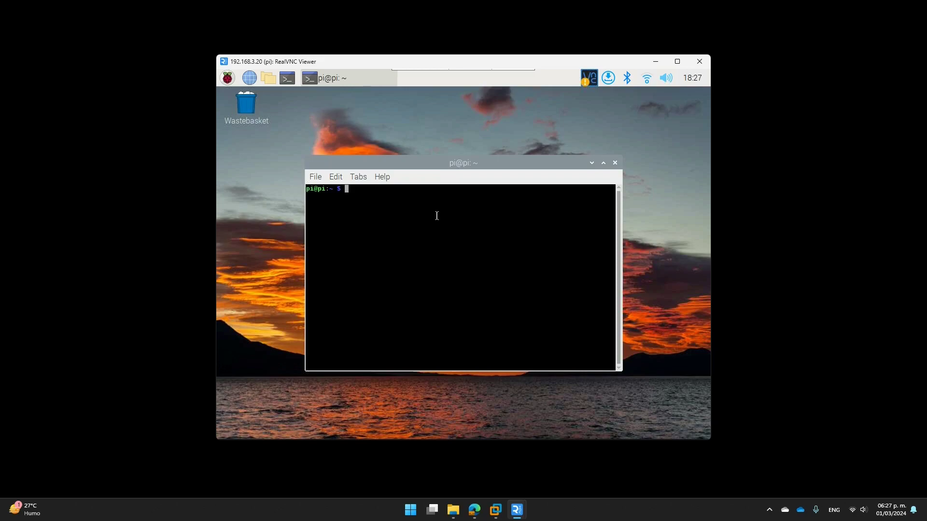
type("./RemoteAgent")
key("Up")
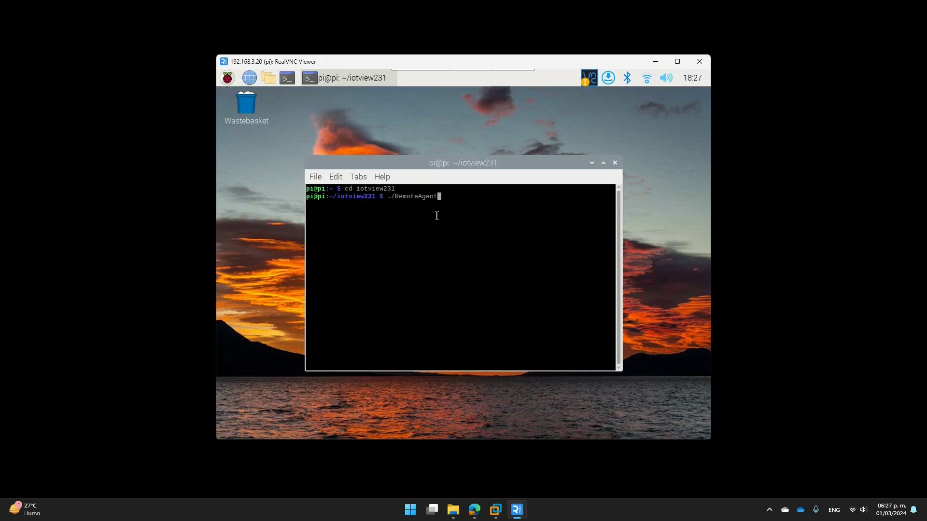
key("Return")
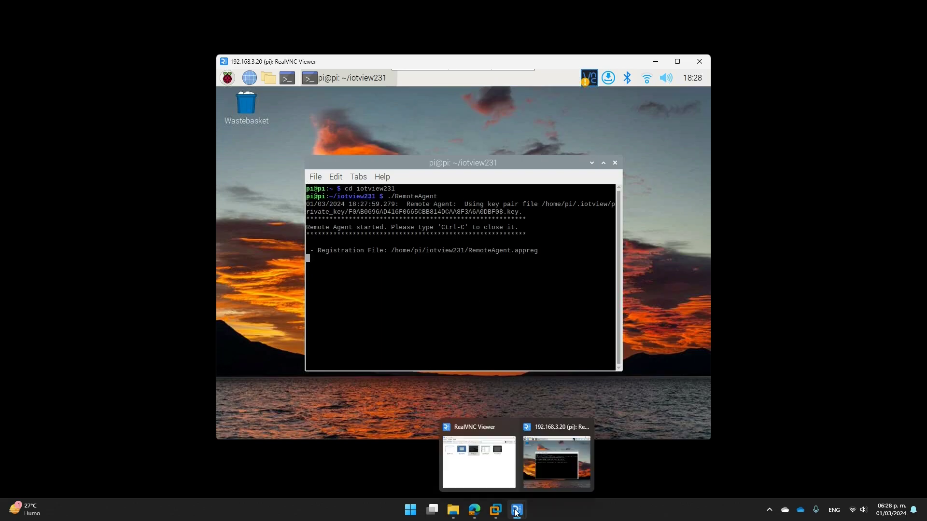
mouse_move(516, 510)
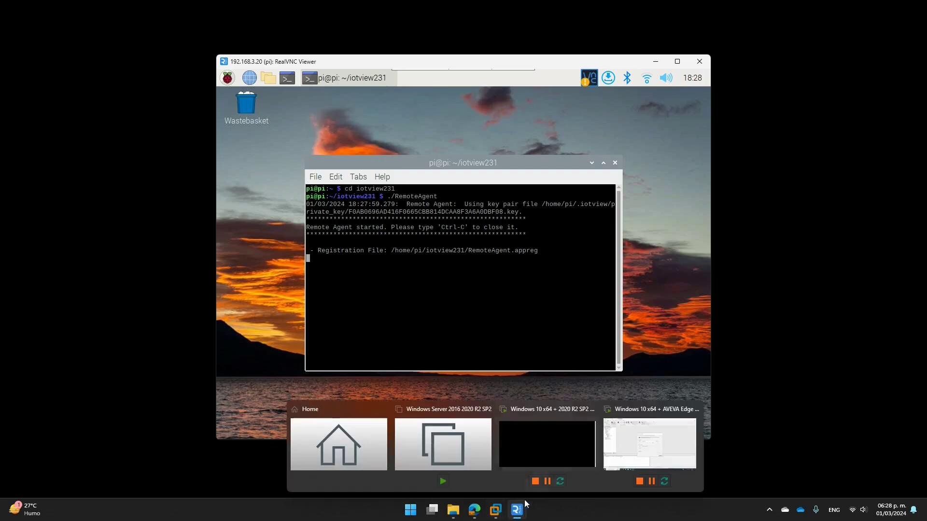
Step: Log on to the Pi target, download the project files, and run the project
left_click(647, 449)
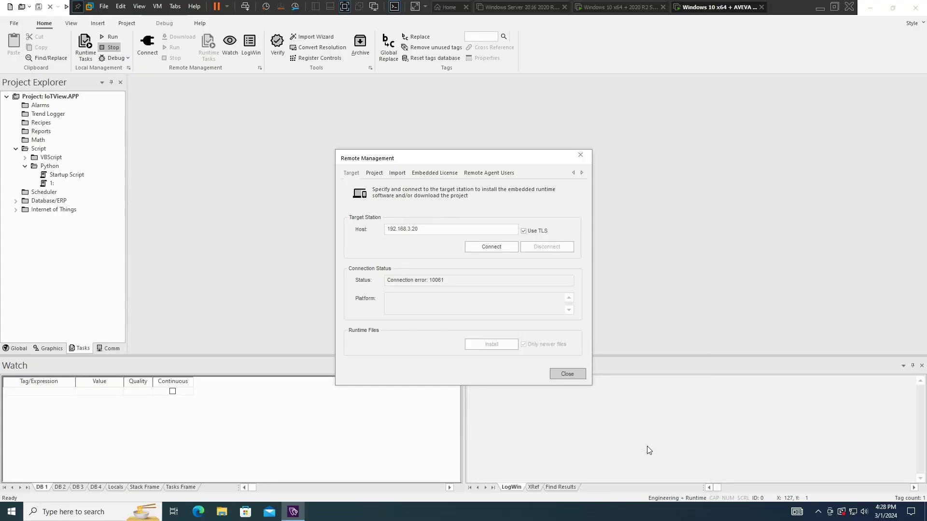
left_click(499, 250)
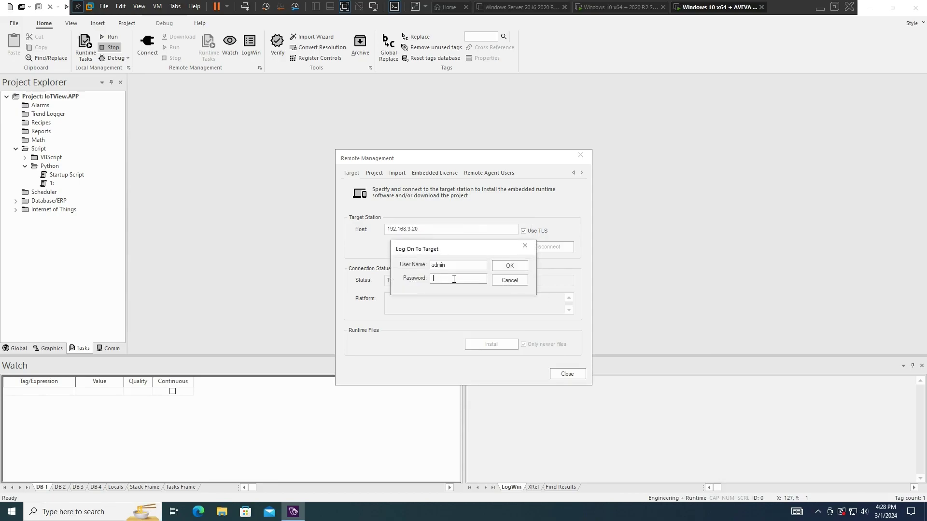
key("Return")
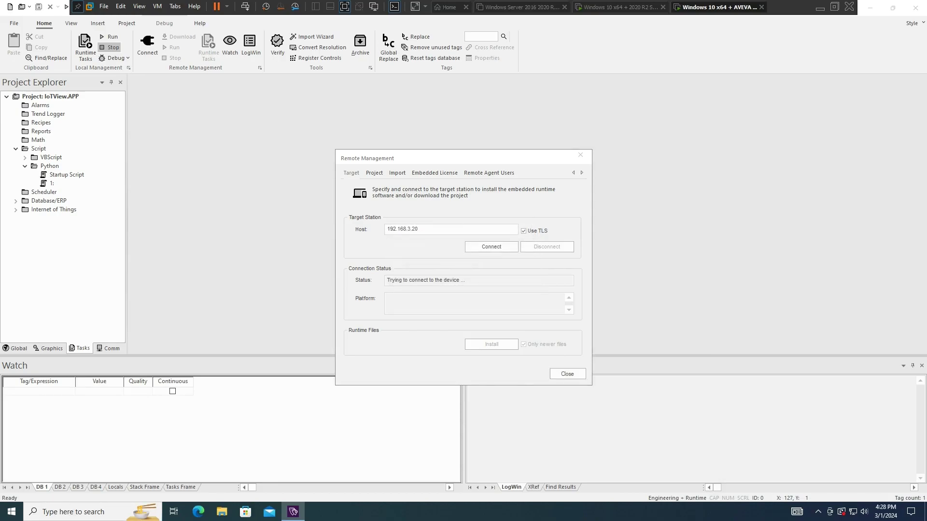
left_click(374, 173)
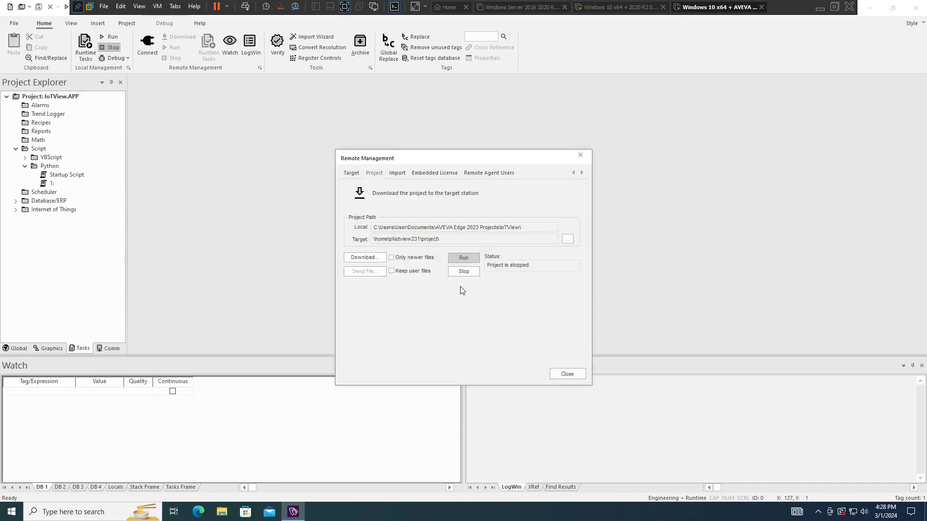
left_click(367, 258)
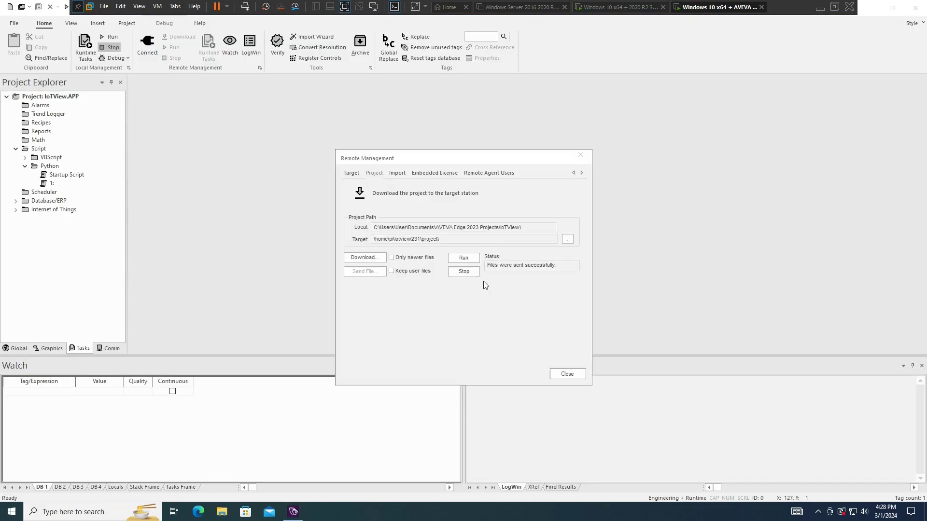
left_click(462, 259)
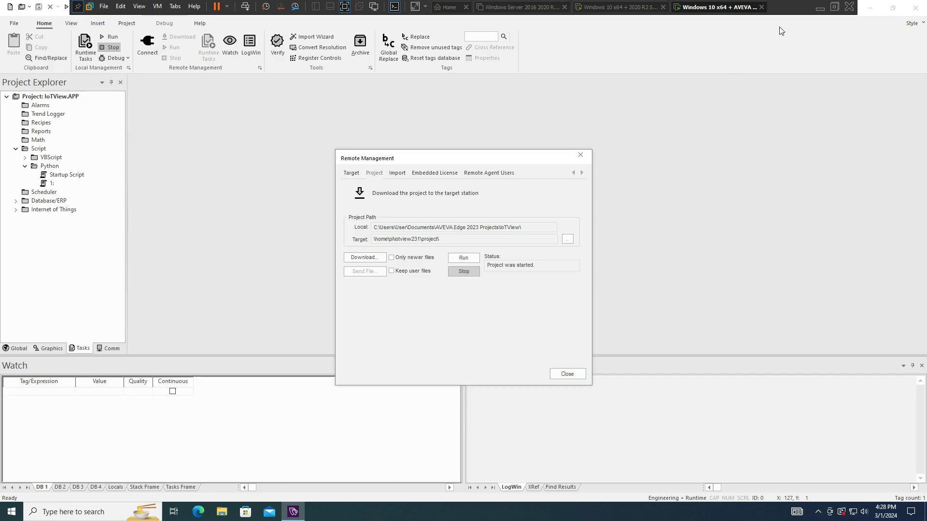
Step: Minimize the VM to check the Pi terminal's runtime task startup messages
left_click(821, 10)
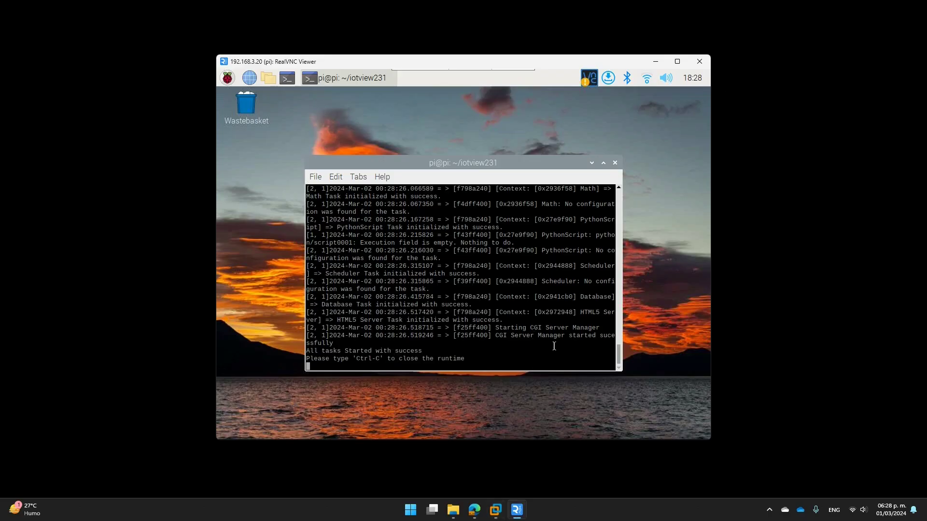
scroll(557, 336, "up", 3)
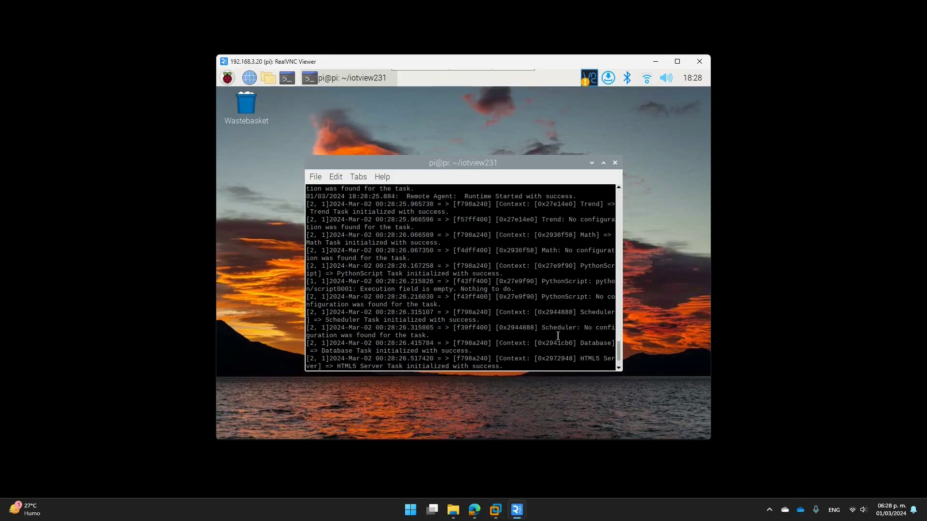
scroll(558, 336, "down", 3)
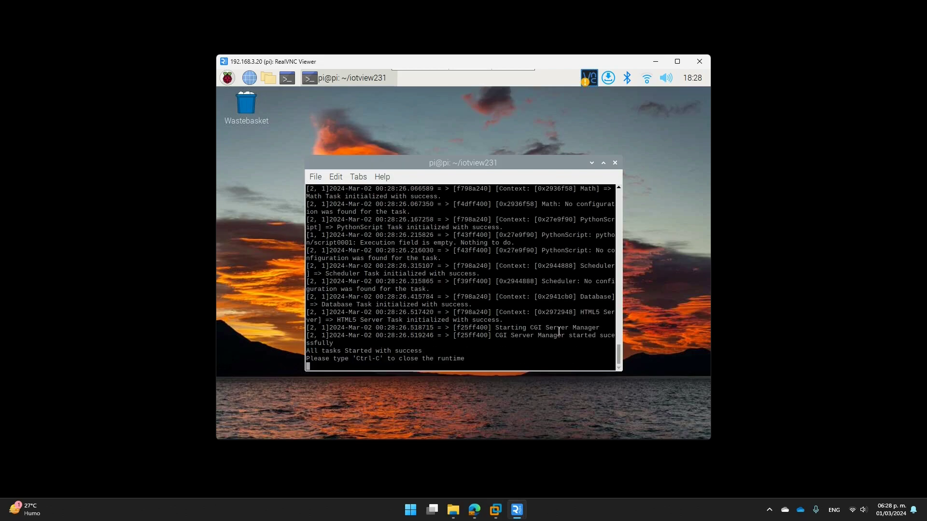
scroll(560, 332, "up", 2)
scroll(559, 332, "up", 2)
scroll(559, 332, "down", 4)
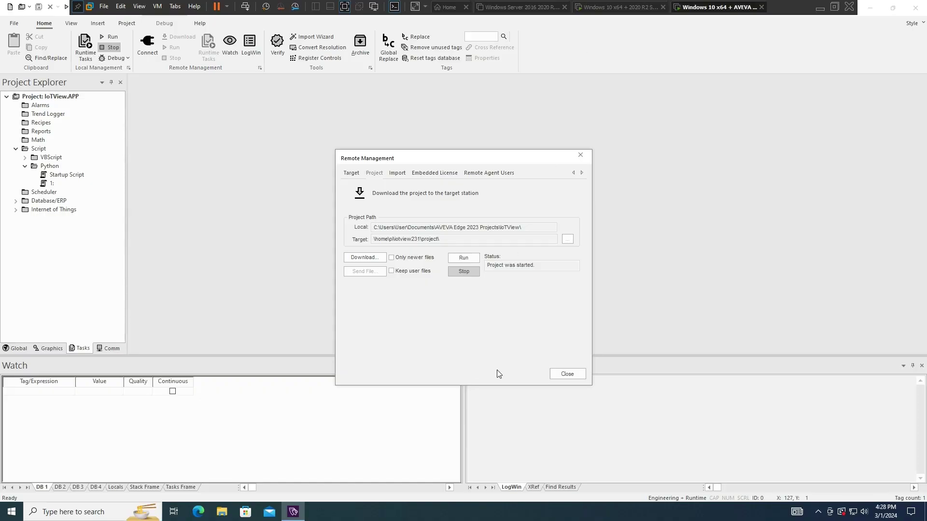
Step: Close Remote Management, set Python script 1's Execution field to 1, and close its editor
left_click(564, 374)
double_click(52, 186)
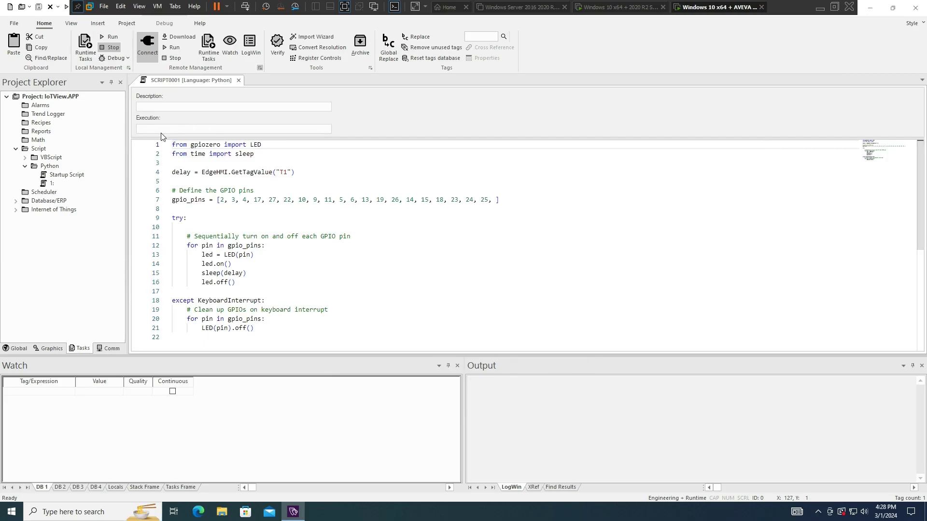
left_click(163, 130)
type("1")
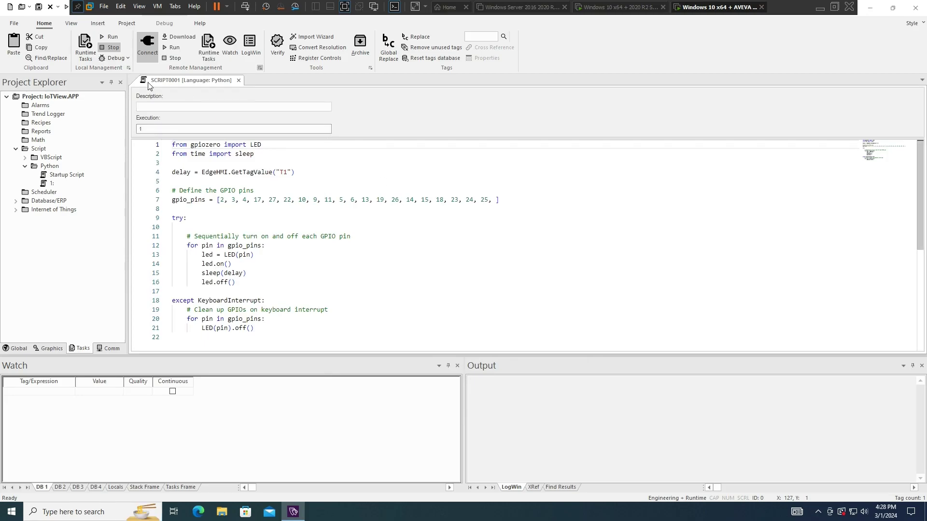
left_click(239, 80)
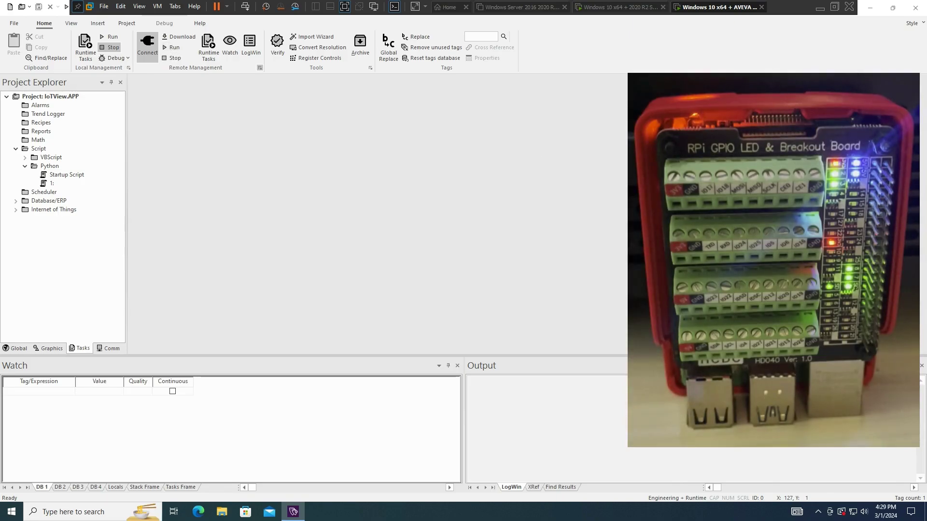
Step: Leave the VM view to see the Pi terminal's gpiozero pin-factory fallback warnings
left_click(820, 7)
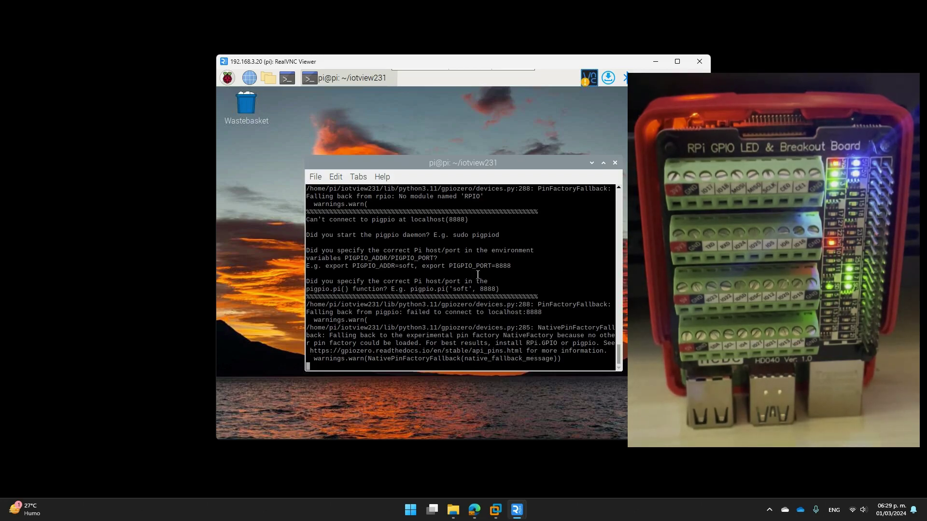
Step: Resize the Mobile Access browser window and place it on the left beside the Pi desktop
mouse_move(474, 511)
left_click(537, 463)
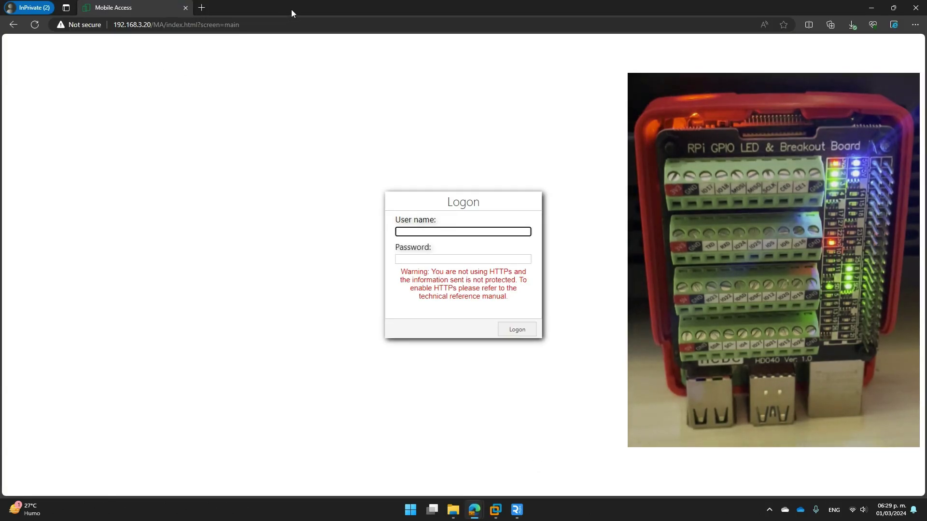
left_click_drag(291, 10, 426, 166)
left_click_drag(511, 177, 732, 64)
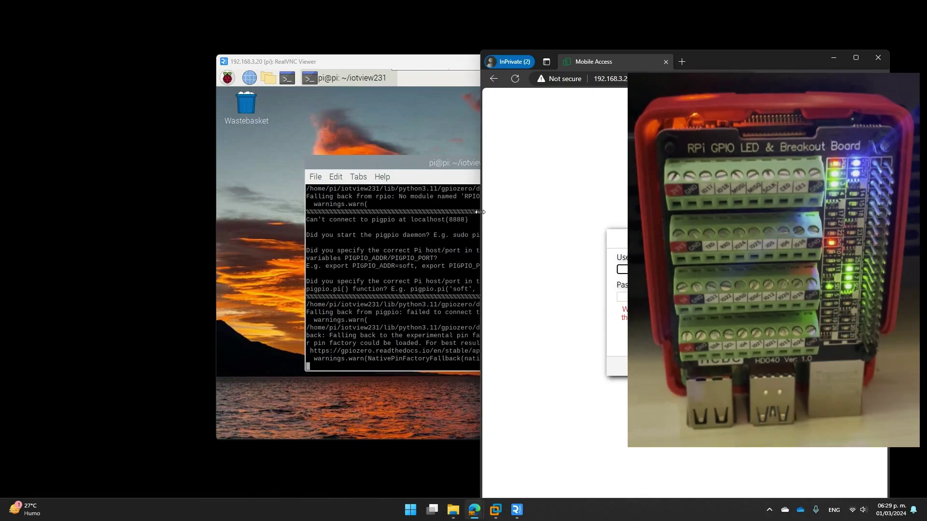
left_click_drag(479, 211, 395, 210)
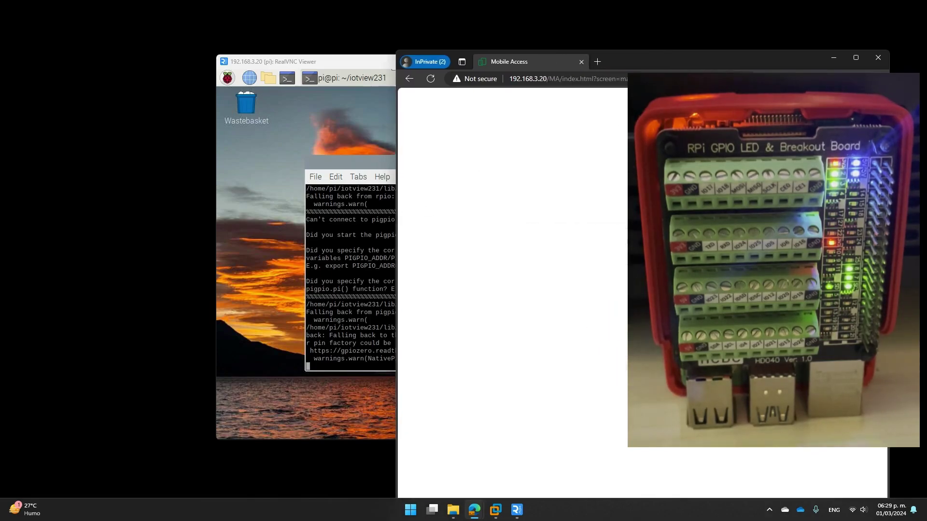
left_click_drag(651, 61, 275, 35)
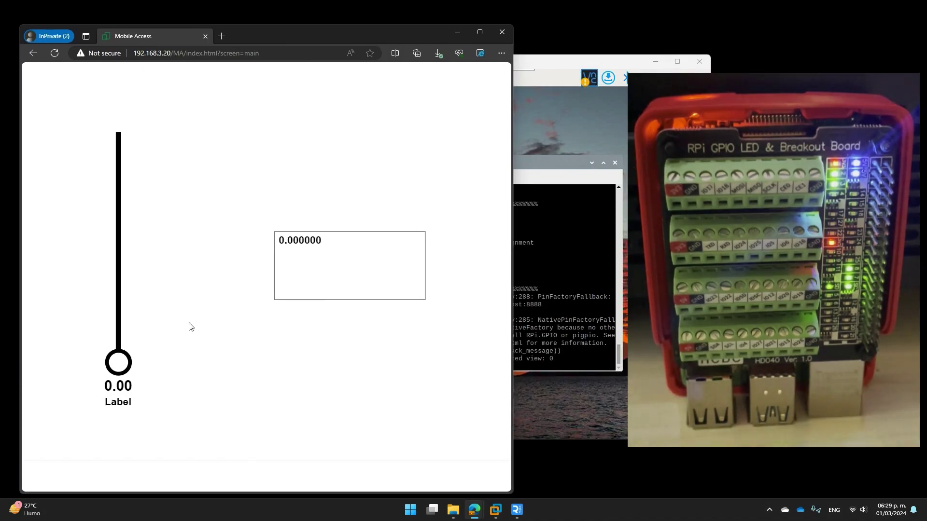
Step: Raise the delay slider through 0.01, 0.02 and 0.03 to the 0.05 maximum, then drop it to minimum
left_click_drag(125, 364, 126, 352)
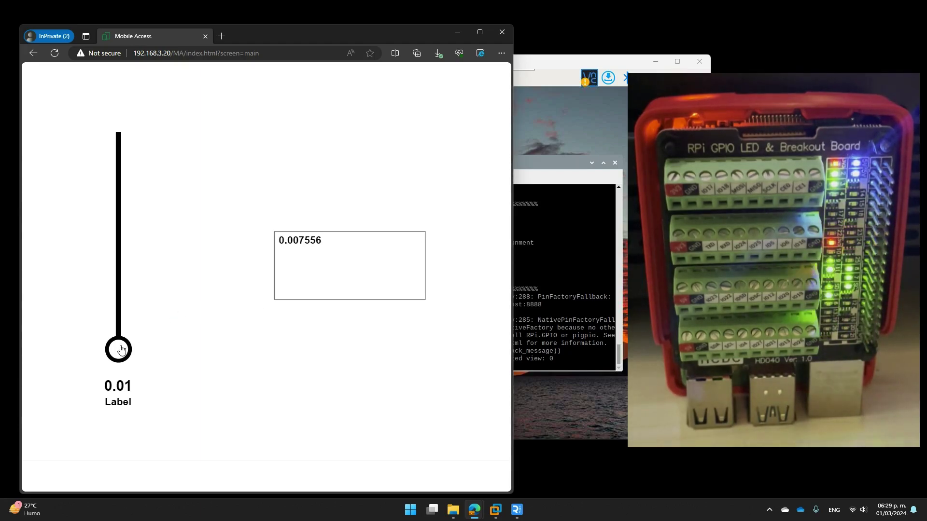
left_click_drag(118, 349, 118, 287)
left_click(119, 285)
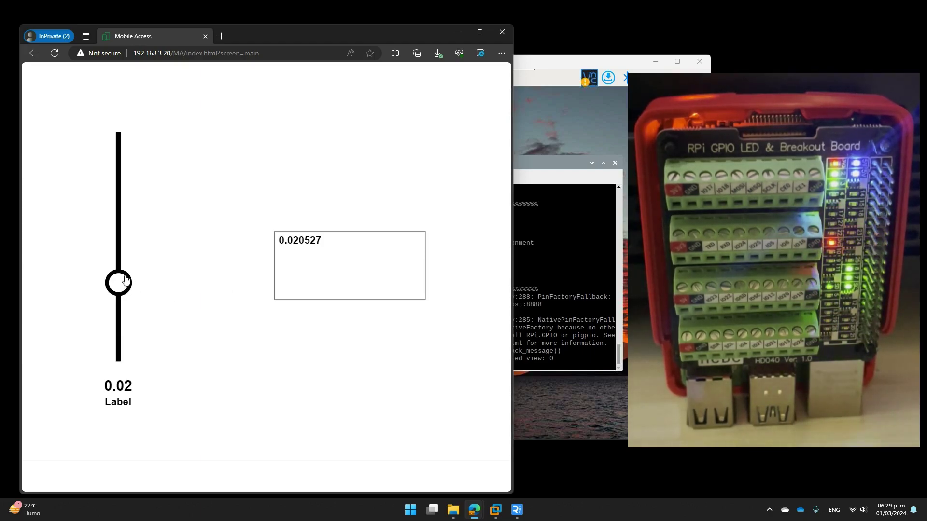
left_click_drag(118, 284, 124, 230)
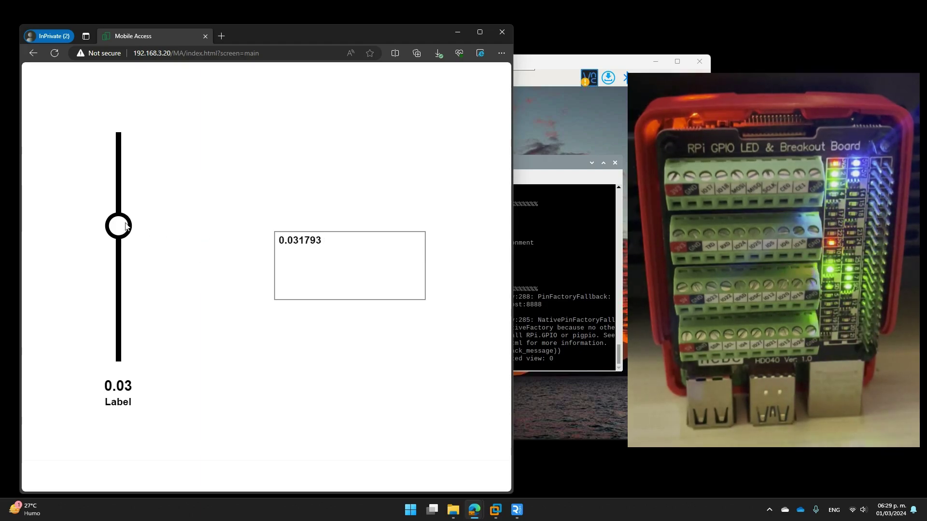
left_click_drag(120, 219, 120, 132)
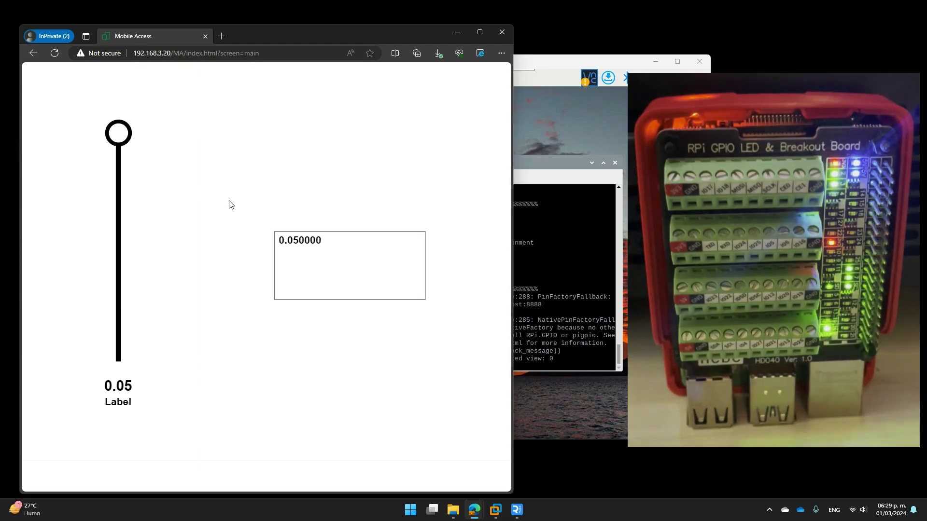
left_click_drag(119, 133, 130, 387)
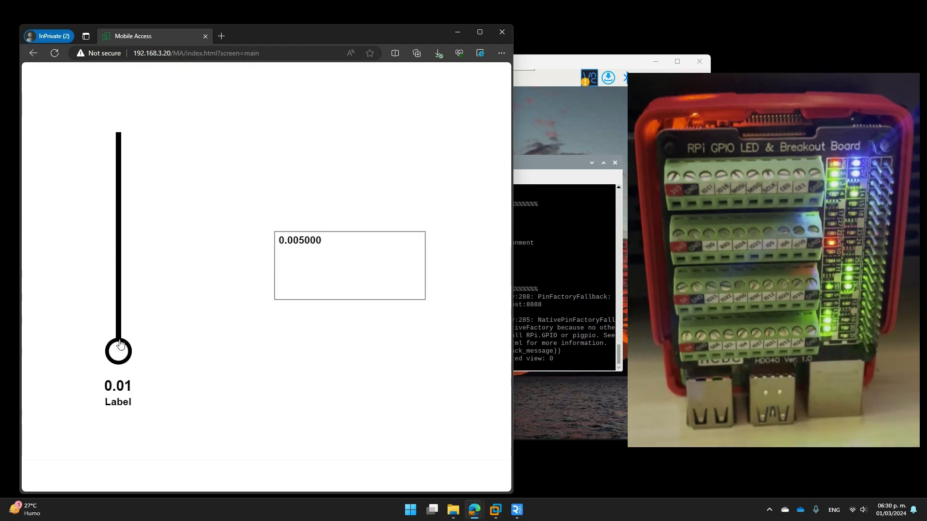
Step: Sweep the delay slider up again to 0.05, then lower it to about 0.01
left_click_drag(119, 362, 160, 301)
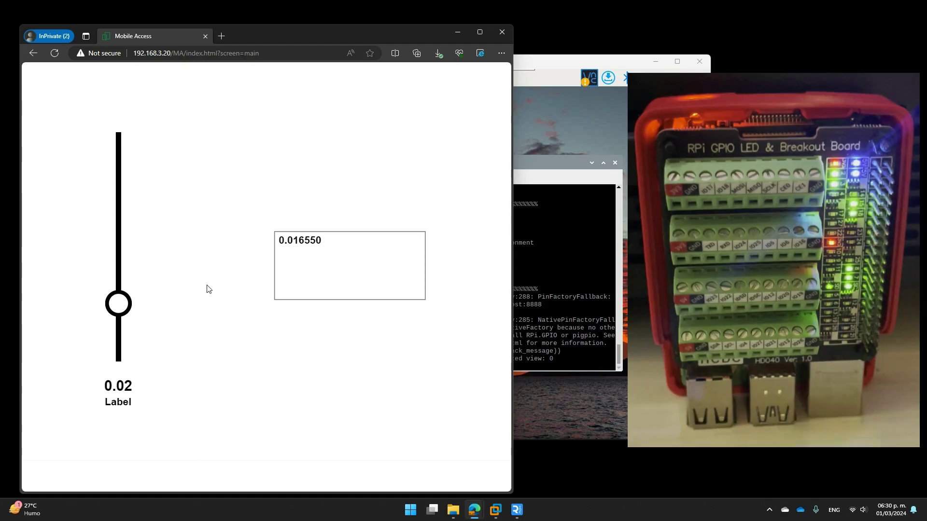
left_click_drag(133, 297, 108, 217)
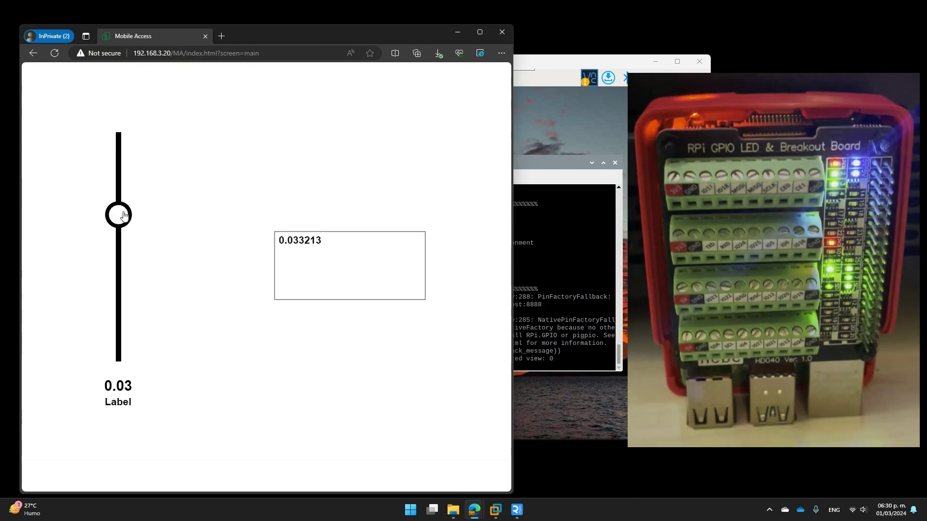
left_click_drag(120, 219, 119, 135)
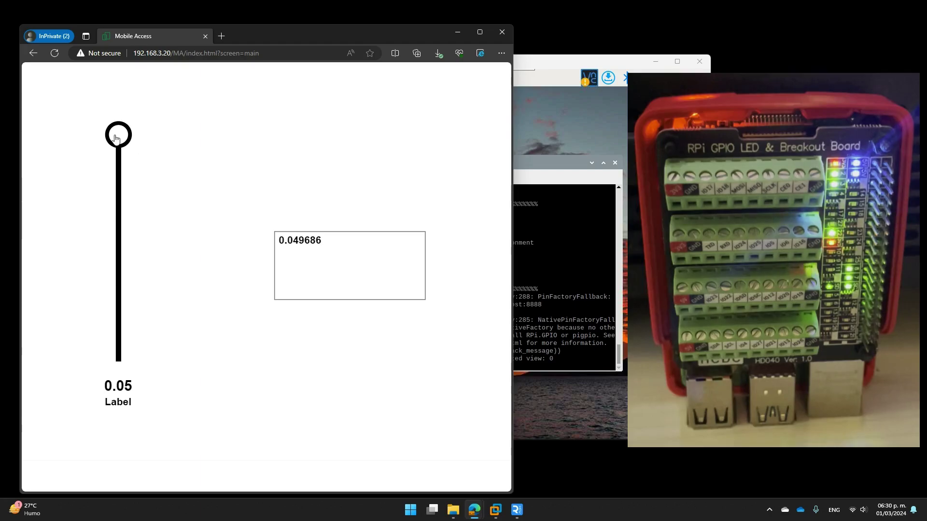
left_click_drag(120, 134, 118, 356)
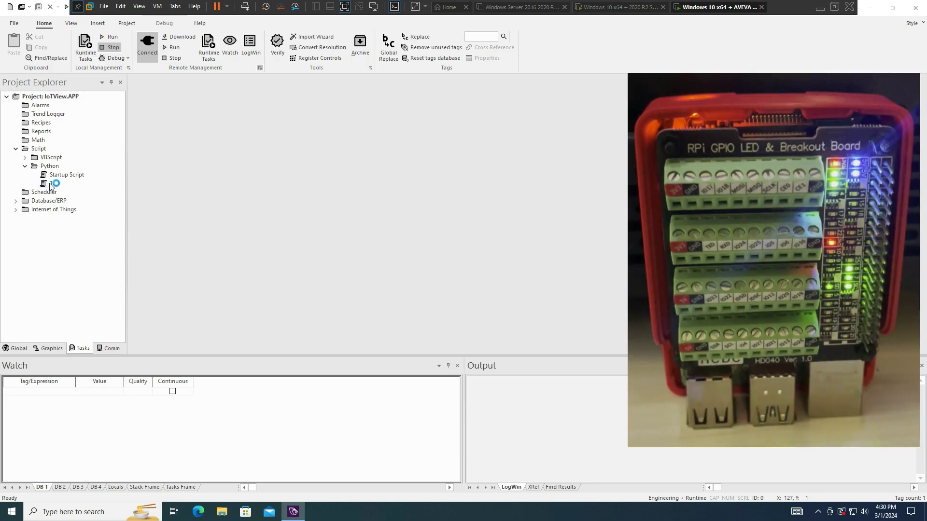
Step: Add pins 12, 16, 20 and 21 to gpio_pins in SCRIPT0001, then download the project to the Pi
double_click(52, 183)
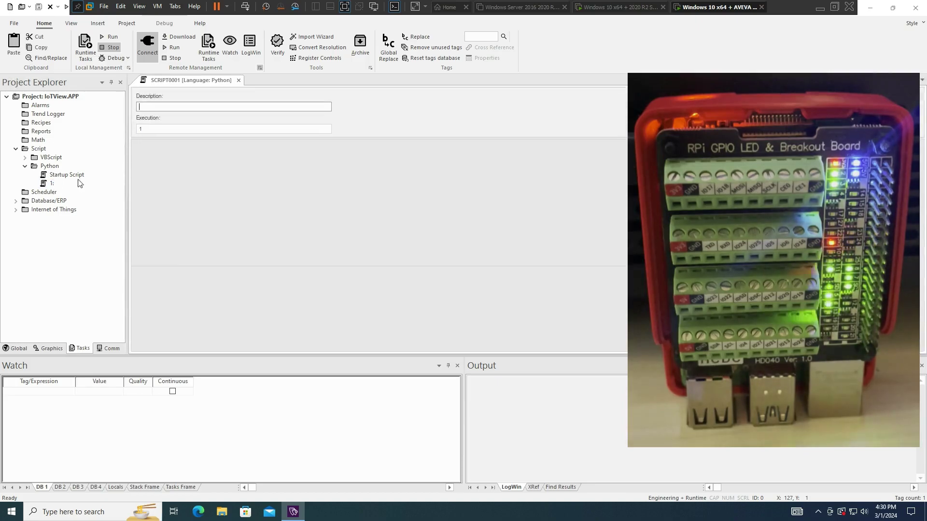
left_click(506, 201)
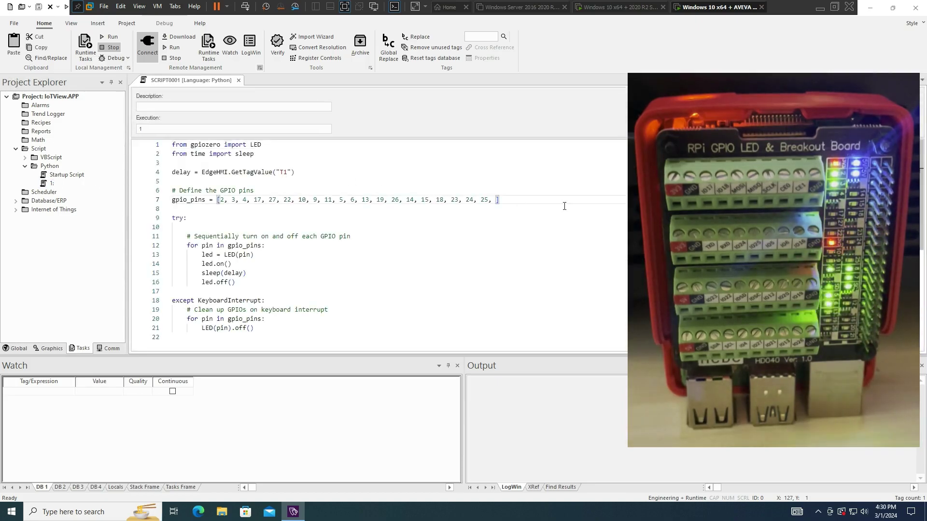
type("2, 16, 20, 21")
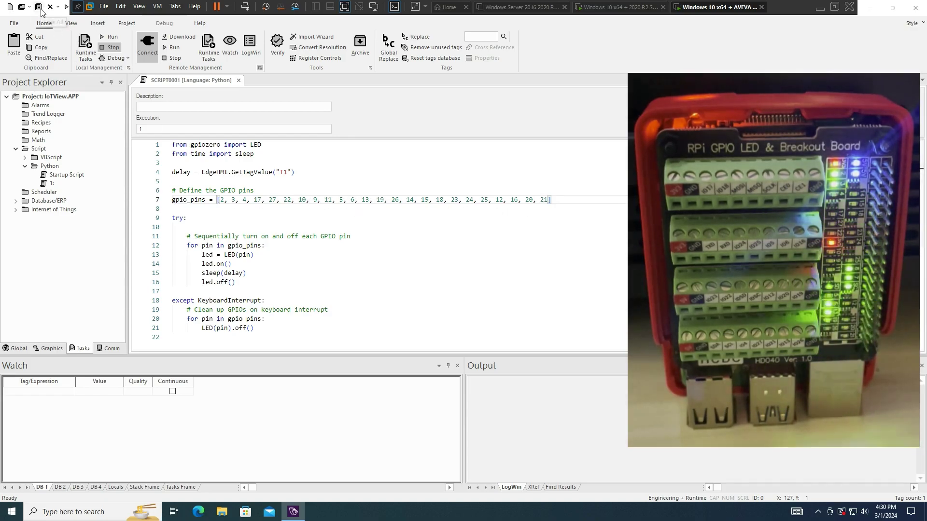
left_click(239, 79)
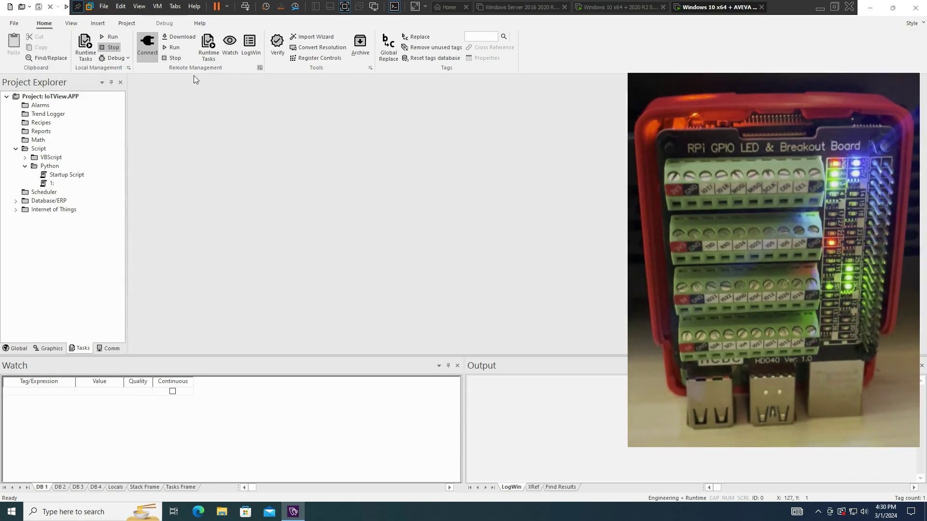
left_click(172, 41)
Step: Return to the host desktop, reposition the Mobile Access window, and log on
left_click(821, 9)
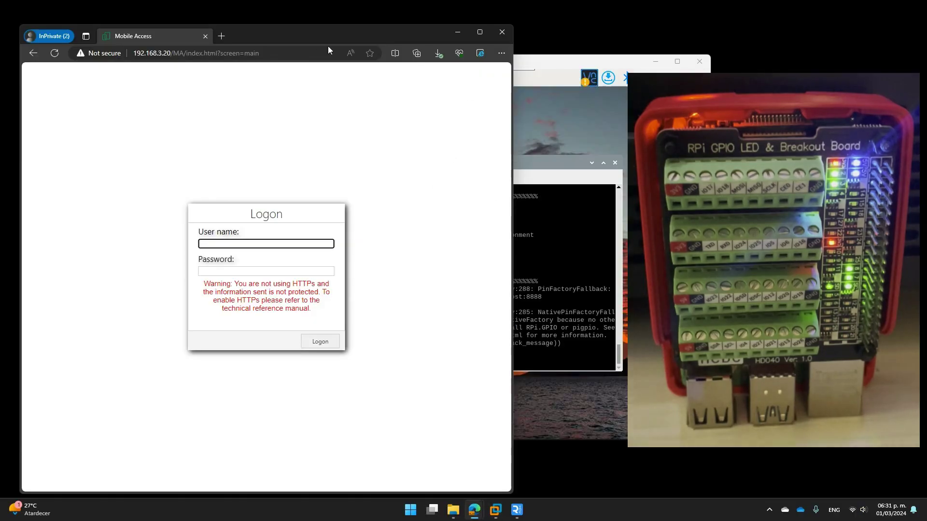
left_click_drag(317, 46, 277, 58)
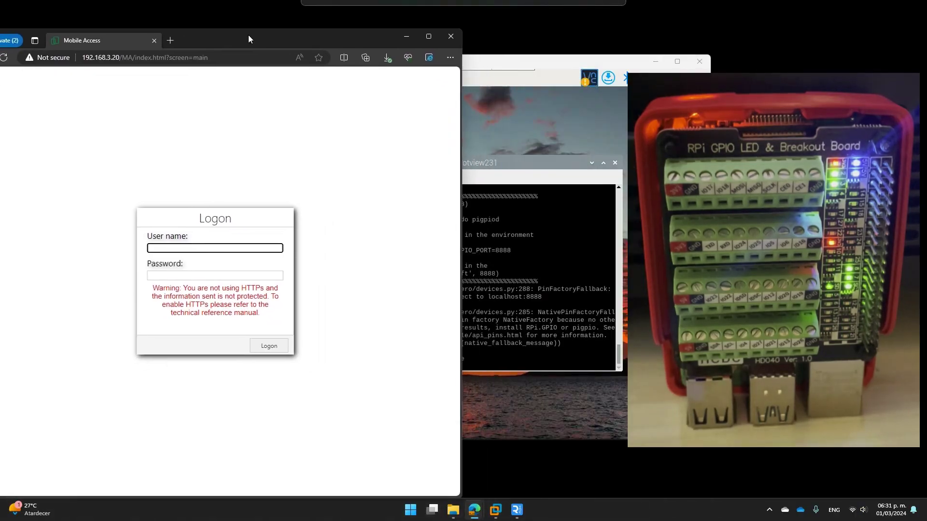
mouse_move(248, 34)
left_mouse_down()
mouse_move(252, 22)
mouse_move(278, 28)
left_mouse_up()
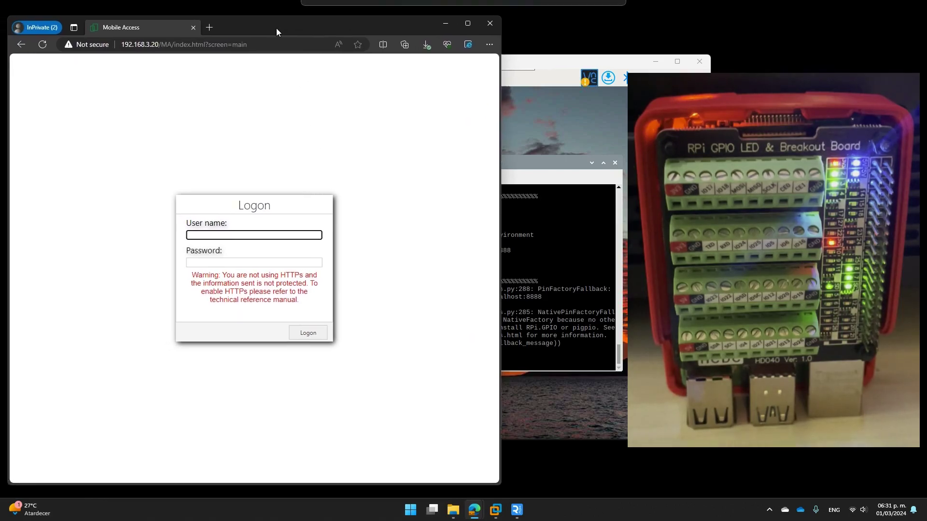
left_click(315, 333)
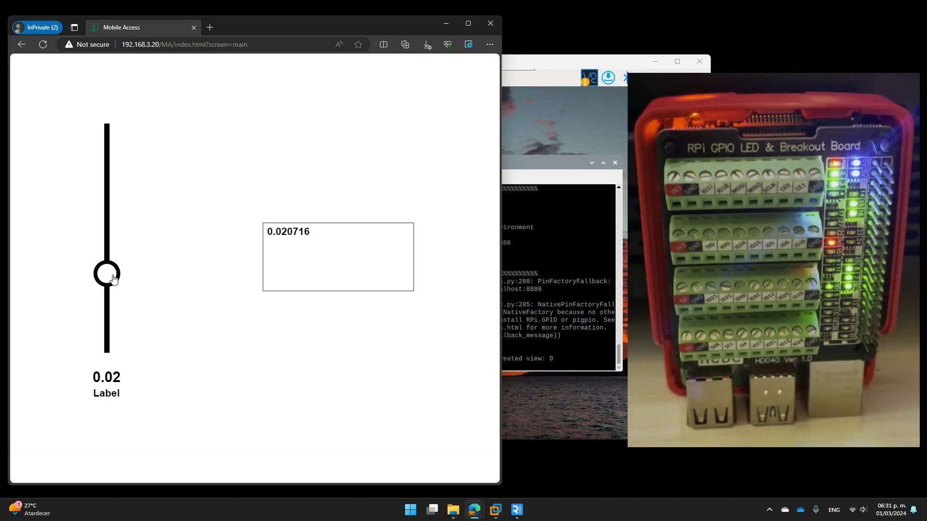
Step: Sweep the delay slider down, up to 0.05, and back to about 0.02
left_click_drag(113, 280, 112, 332)
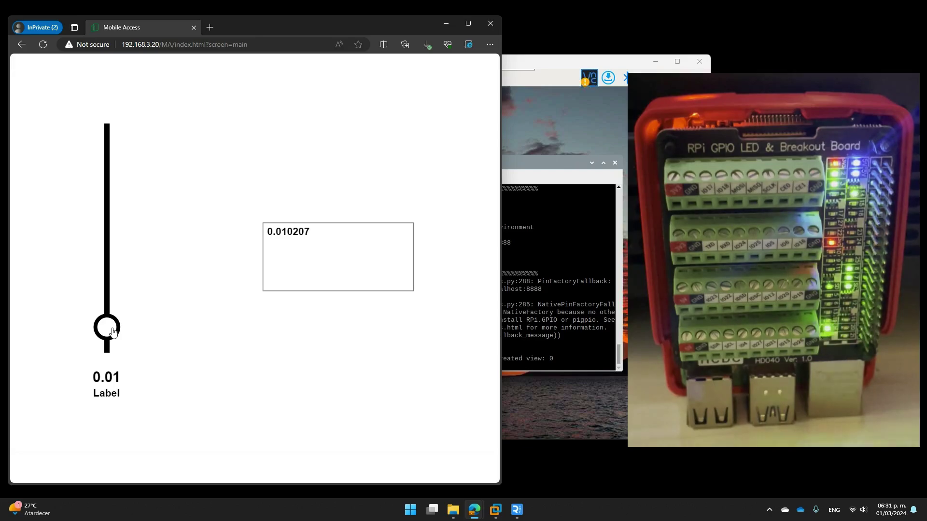
mouse_move(112, 332)
left_mouse_down()
mouse_move(116, 347)
mouse_move(106, 128)
left_mouse_up()
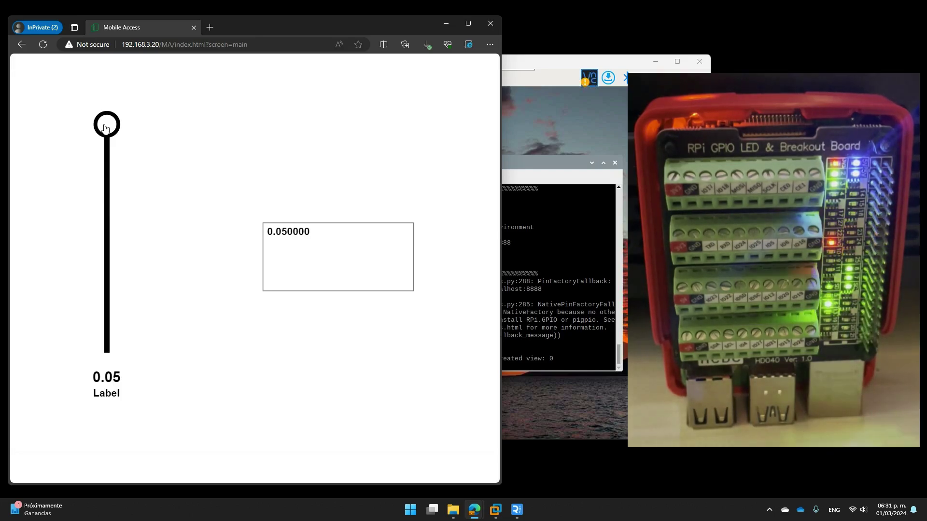
mouse_move(104, 132)
left_mouse_down()
mouse_move(106, 354)
mouse_move(106, 273)
left_mouse_up()
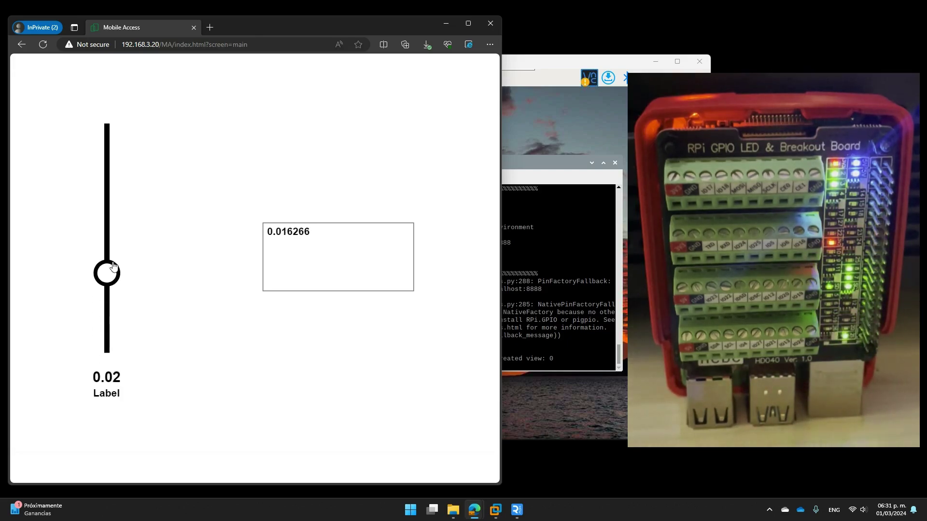